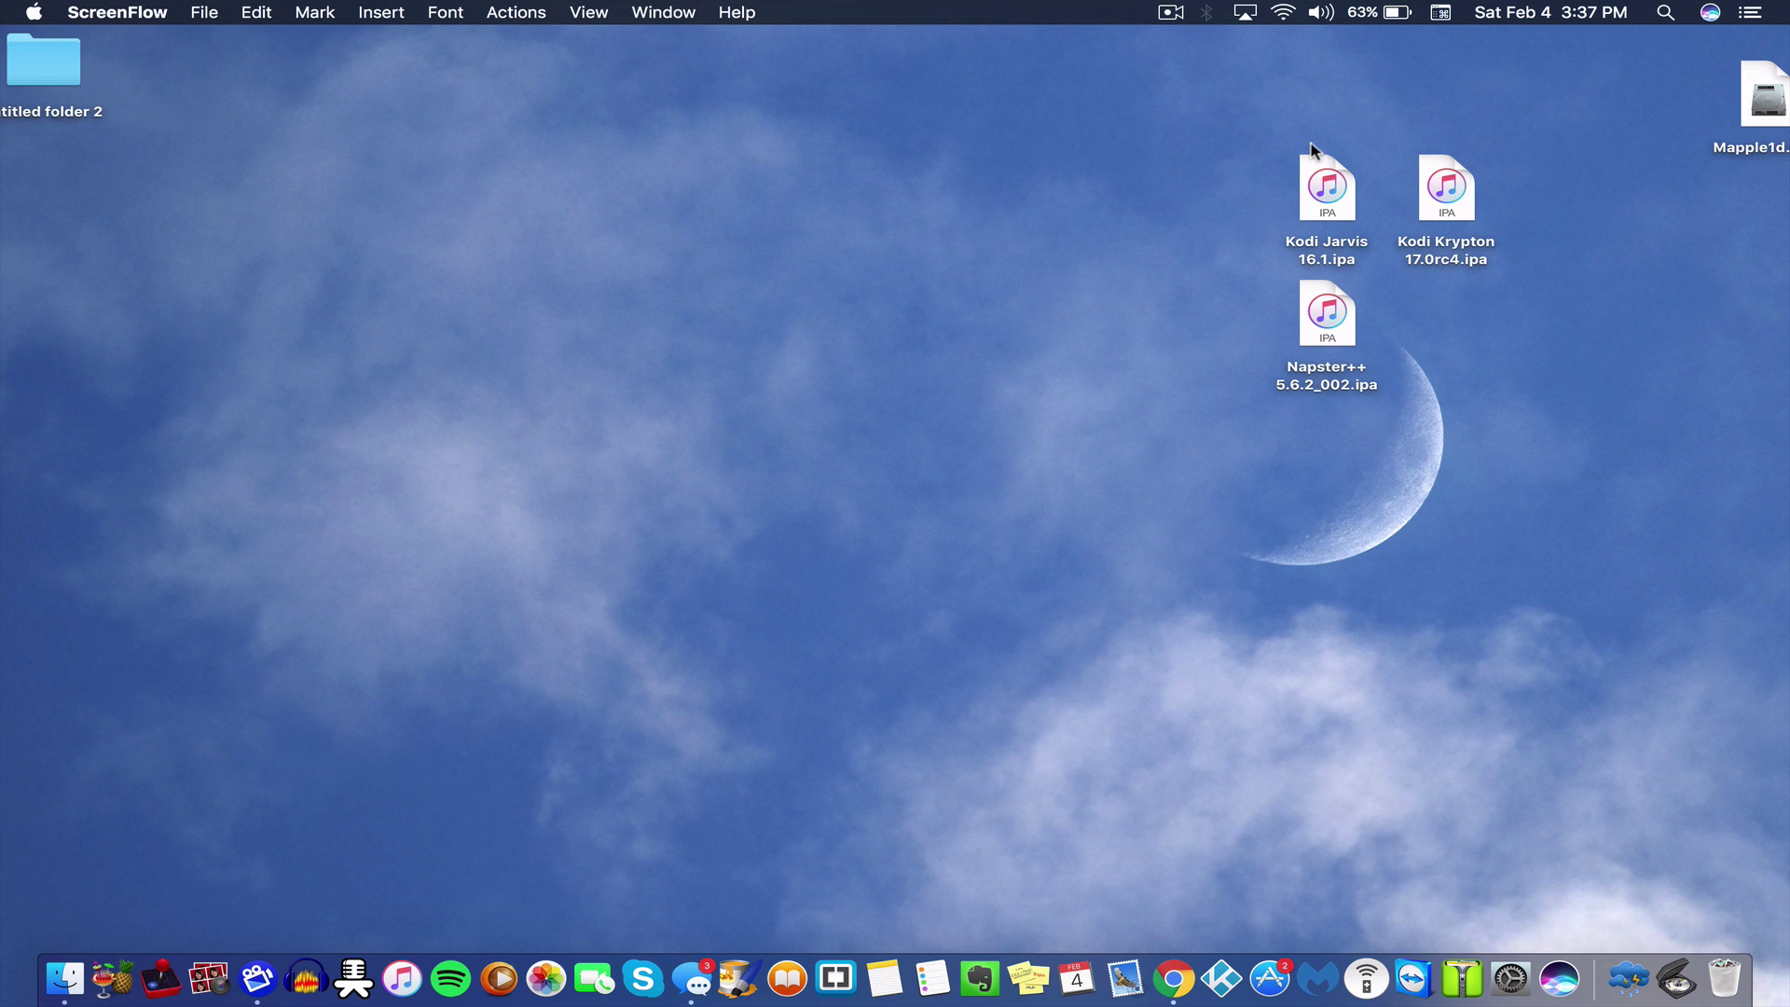
Select the Kodi Jarvis 16.1.ipa file on the desktop, then clear the selection.
{"action": "left_click_drag", "start_coordinate": [1214, 156], "coordinate": [1543, 396]}
{"action": "left_click", "coordinate": [1530, 306]}
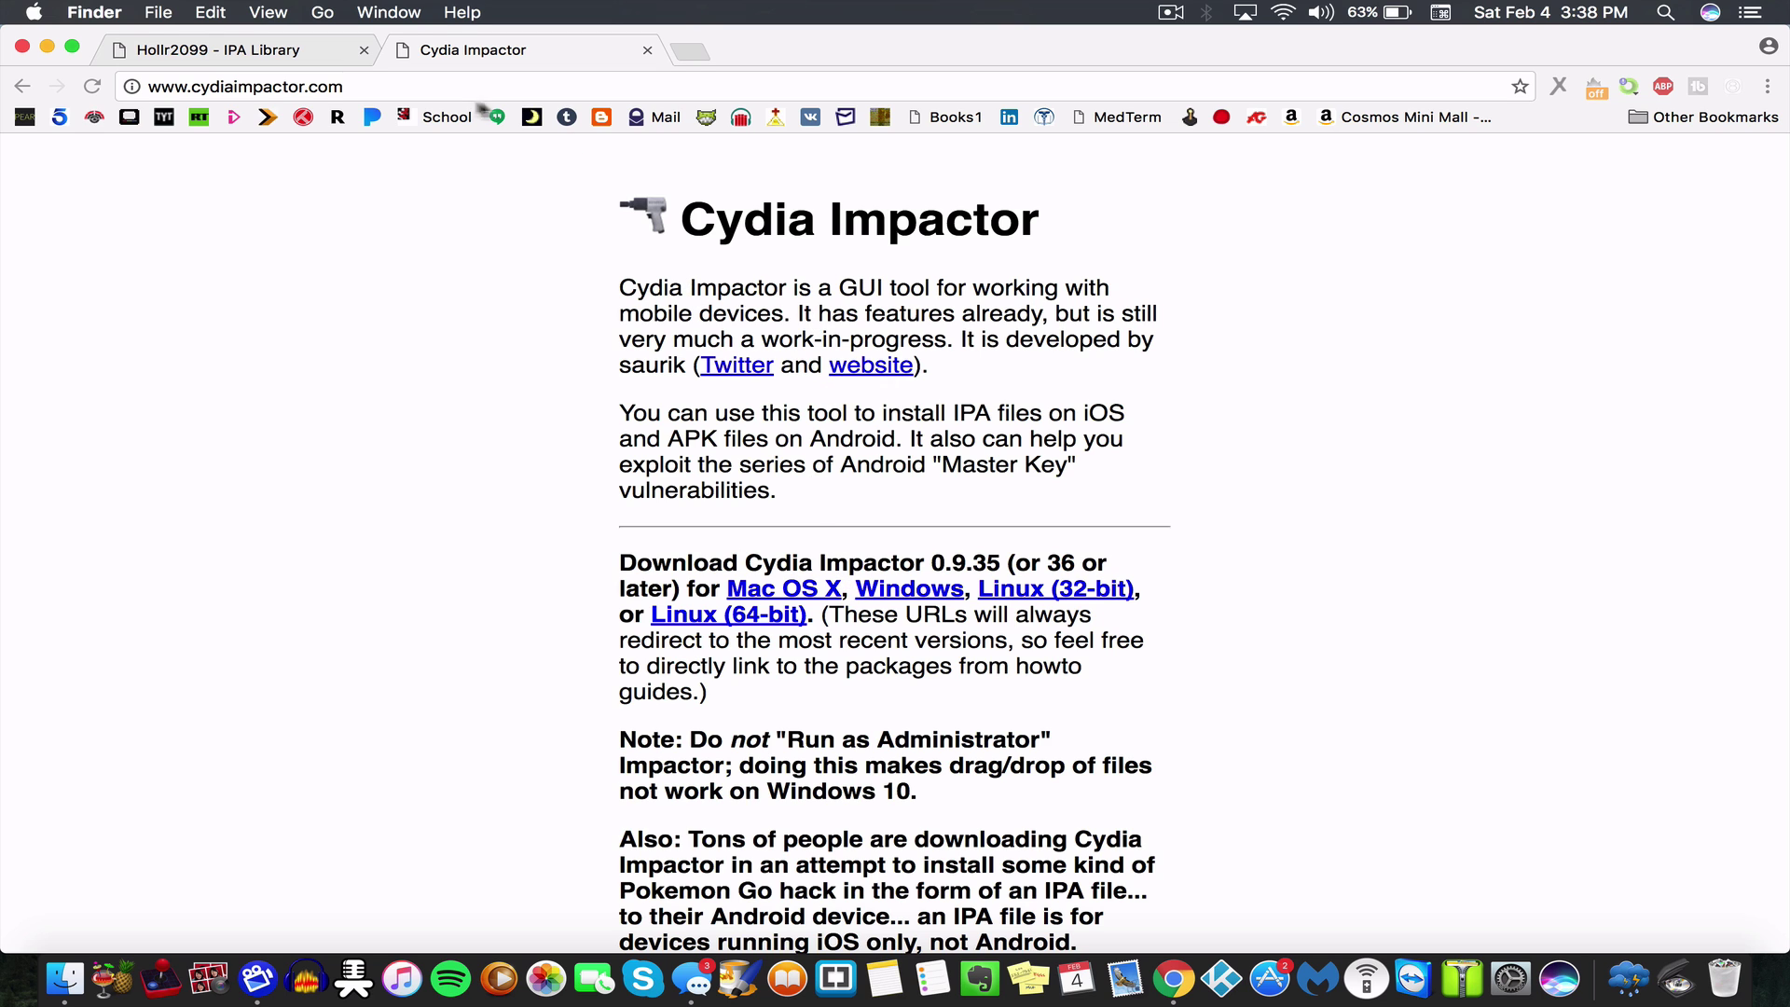
Bring Chrome forward and switch to the Hollr2099 - IPA Library tab.
{"action": "left_click", "coordinate": [491, 58]}
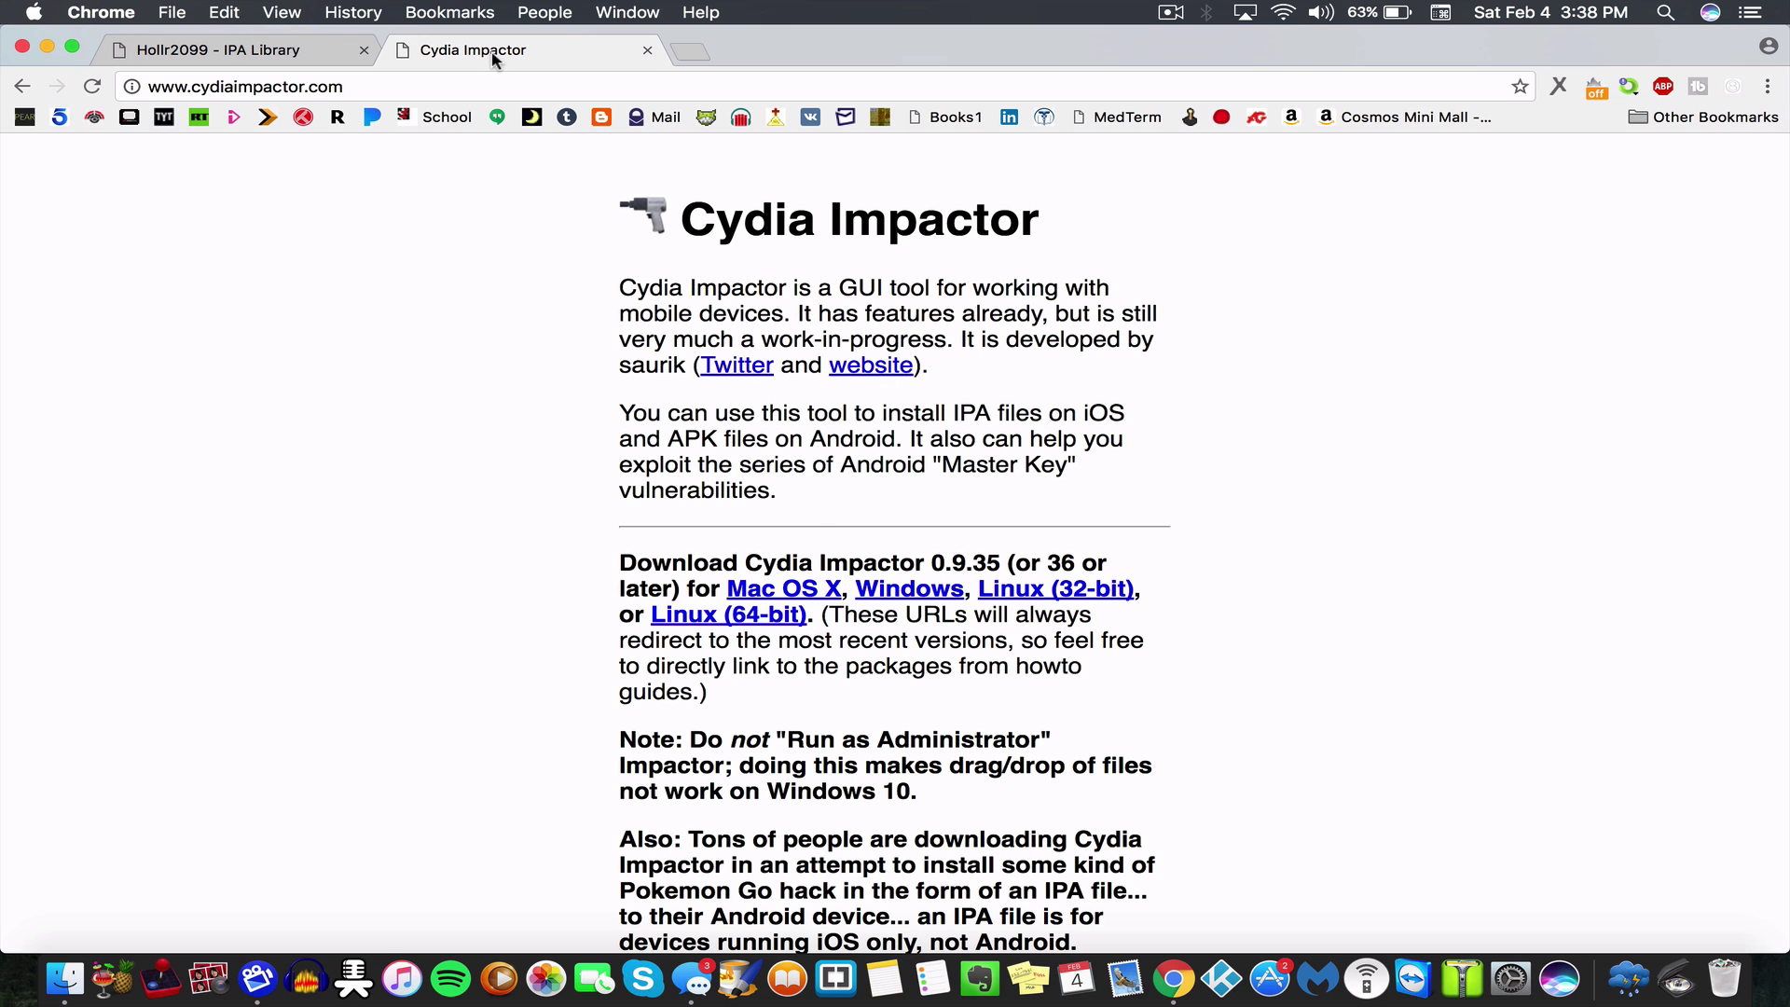
{"action": "left_click", "coordinate": [268, 52]}
{"action": "scroll", "coordinate": [471, 395], "scroll_direction": "up", "scroll_amount": 5}
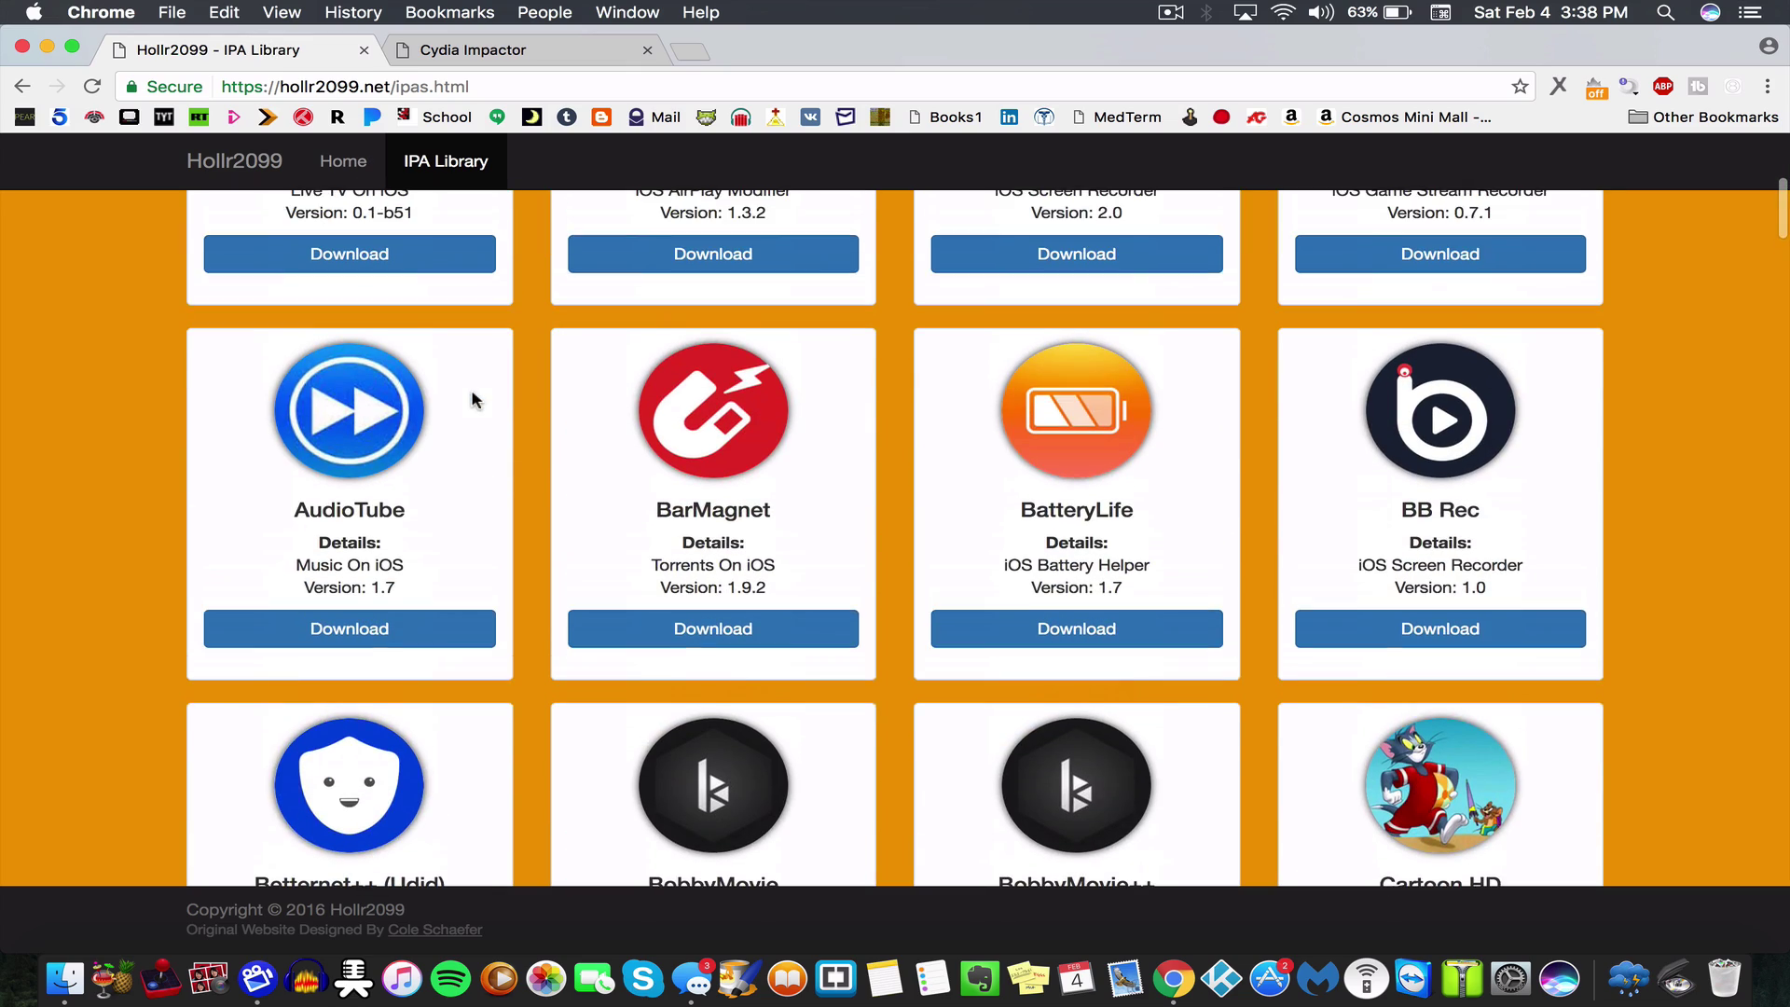
{"action": "scroll", "coordinate": [471, 399], "scroll_direction": "up", "scroll_amount": 6}
Scroll down the IPA Library app list through the i-titles.
{"action": "scroll", "coordinate": [472, 399], "scroll_direction": "down", "scroll_amount": 8}
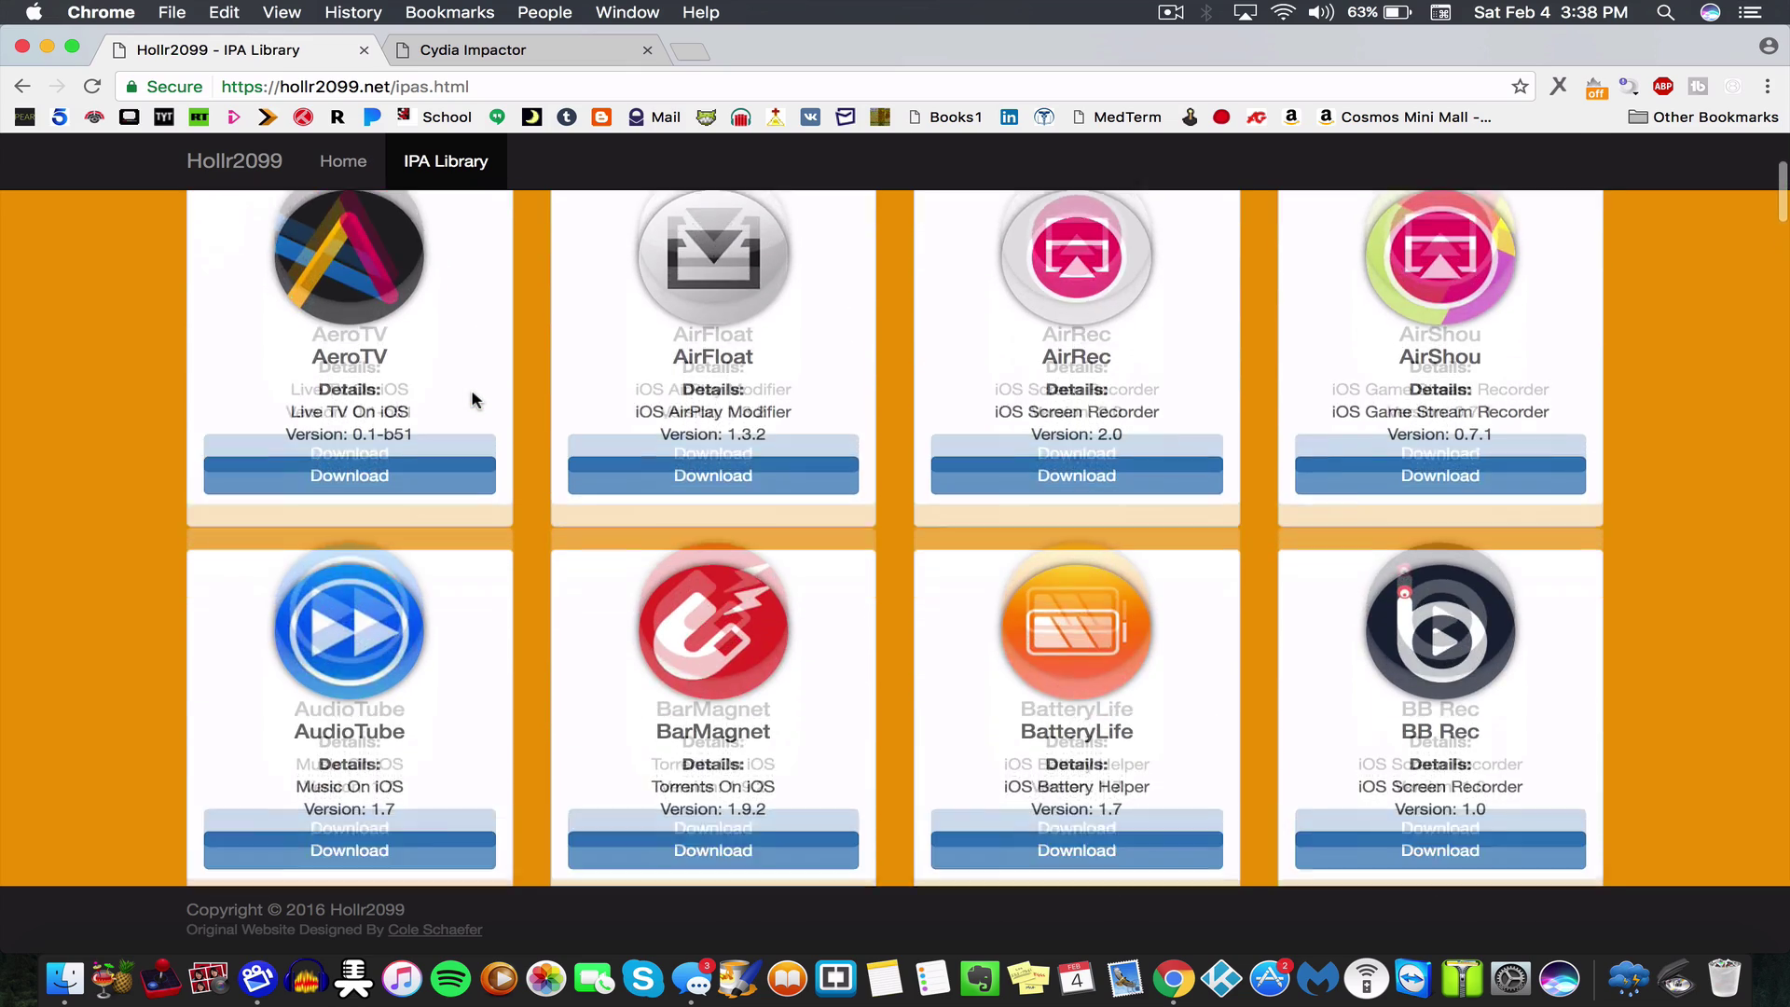
{"action": "scroll", "coordinate": [472, 399], "scroll_direction": "down", "scroll_amount": 5}
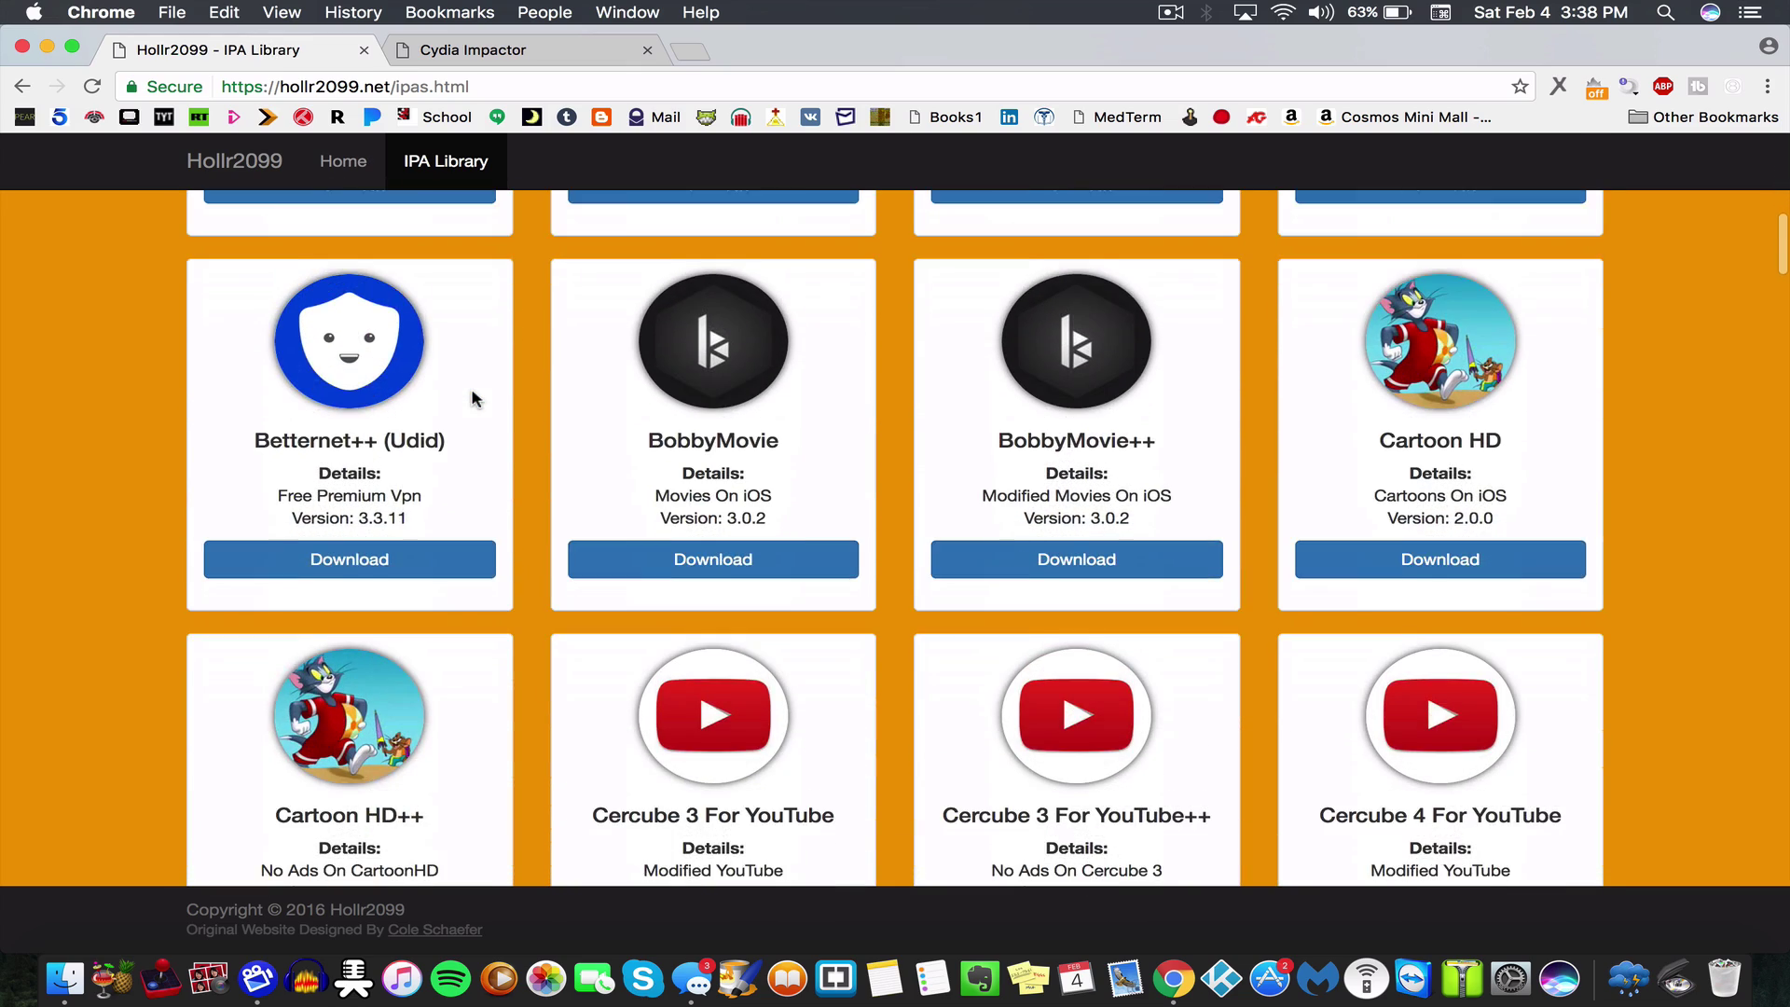
{"action": "scroll", "coordinate": [472, 392], "scroll_direction": "down", "scroll_amount": 5}
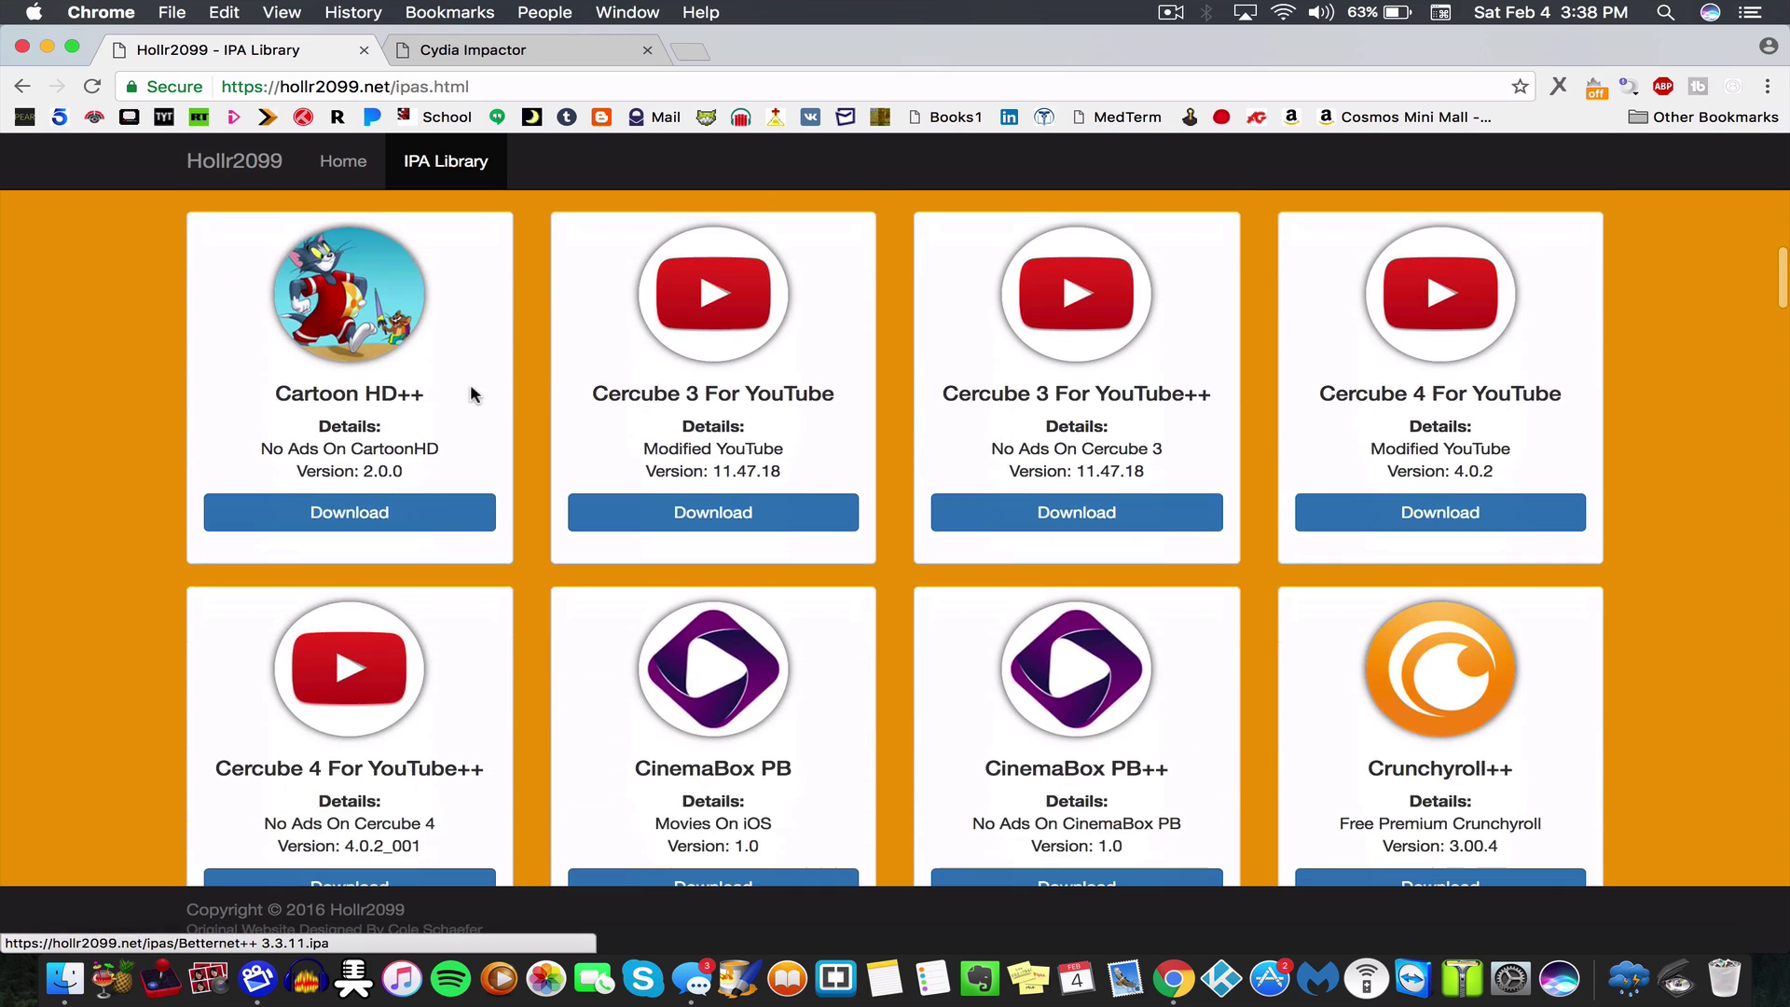
{"action": "scroll", "coordinate": [471, 393], "scroll_direction": "down", "scroll_amount": 4}
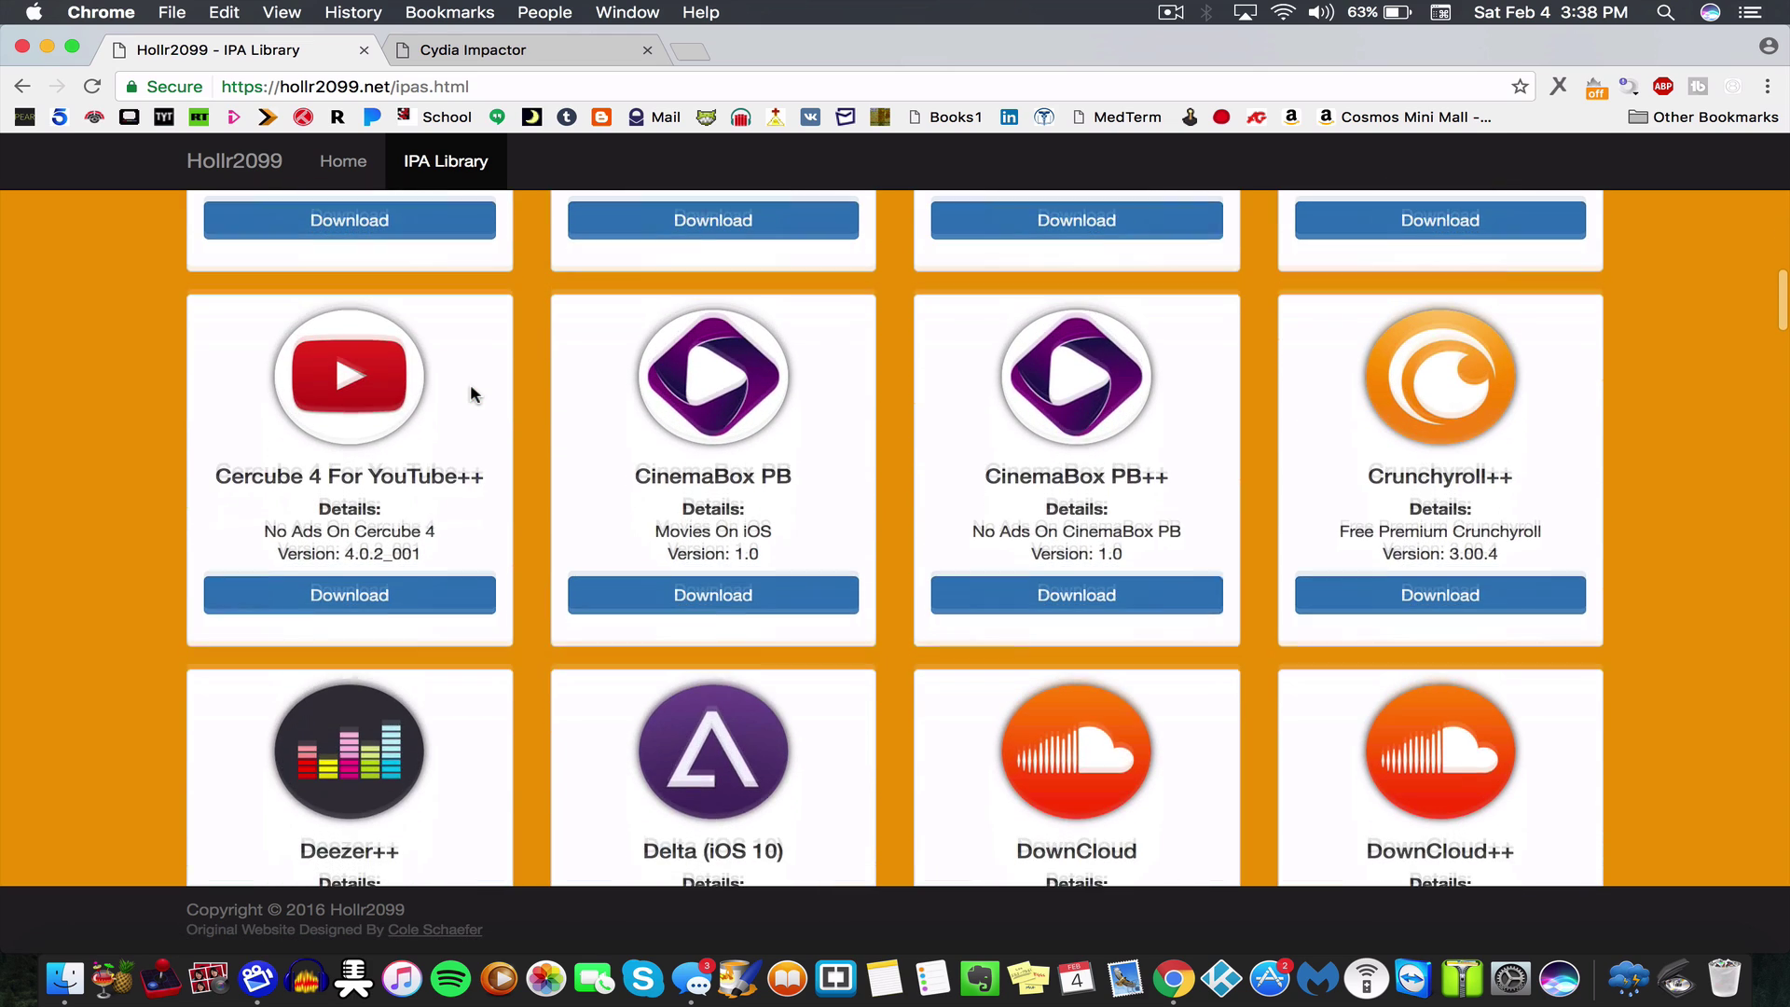
{"action": "scroll", "coordinate": [472, 392], "scroll_direction": "down", "scroll_amount": 2}
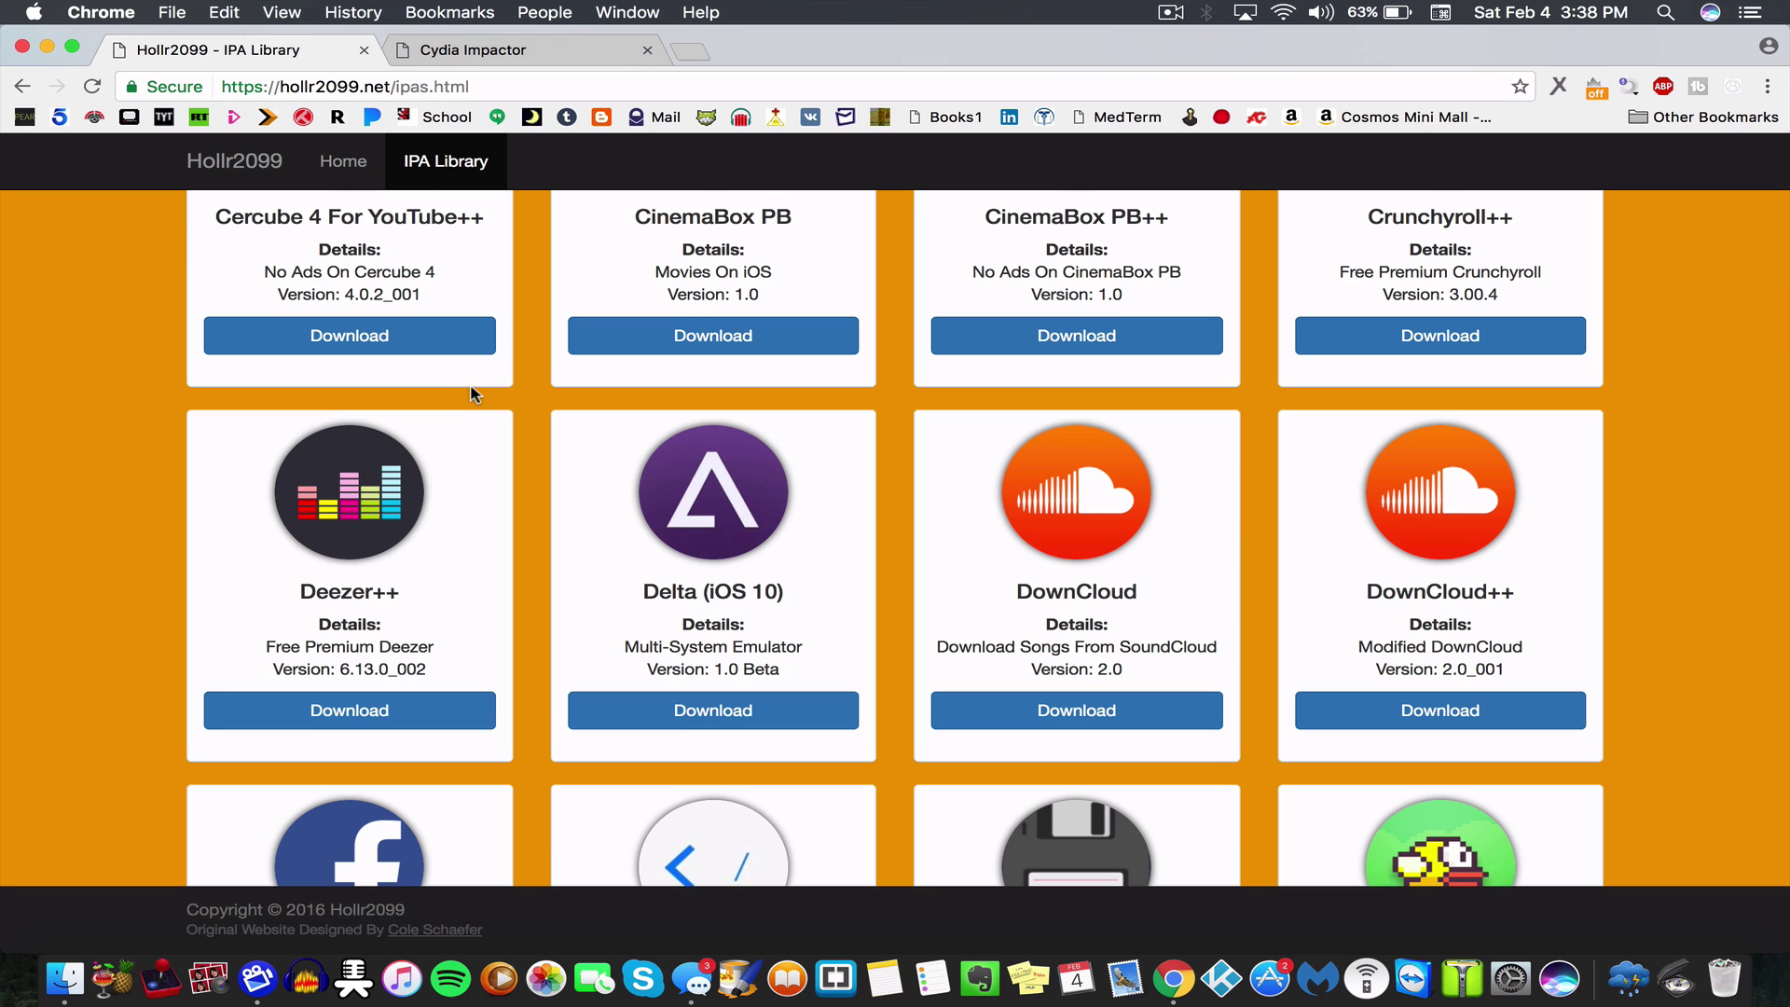
{"action": "scroll", "coordinate": [472, 392], "scroll_direction": "down", "scroll_amount": 5}
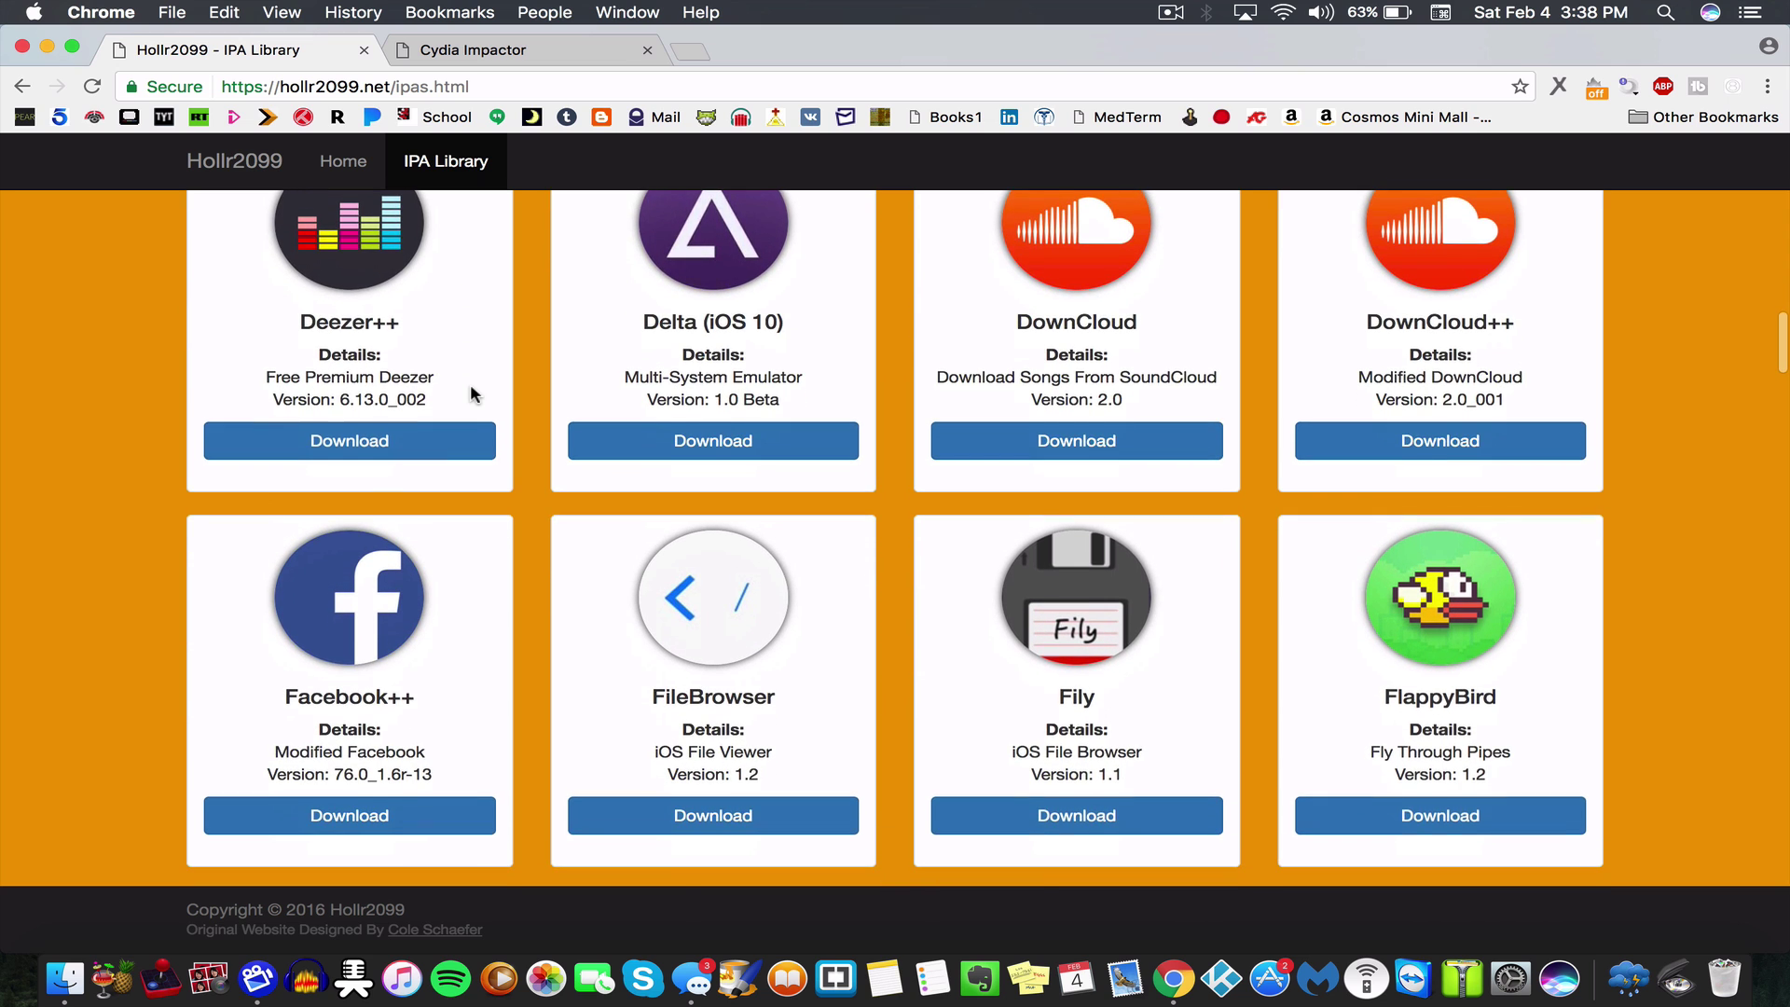
{"action": "scroll", "coordinate": [471, 389], "scroll_direction": "down", "scroll_amount": 4}
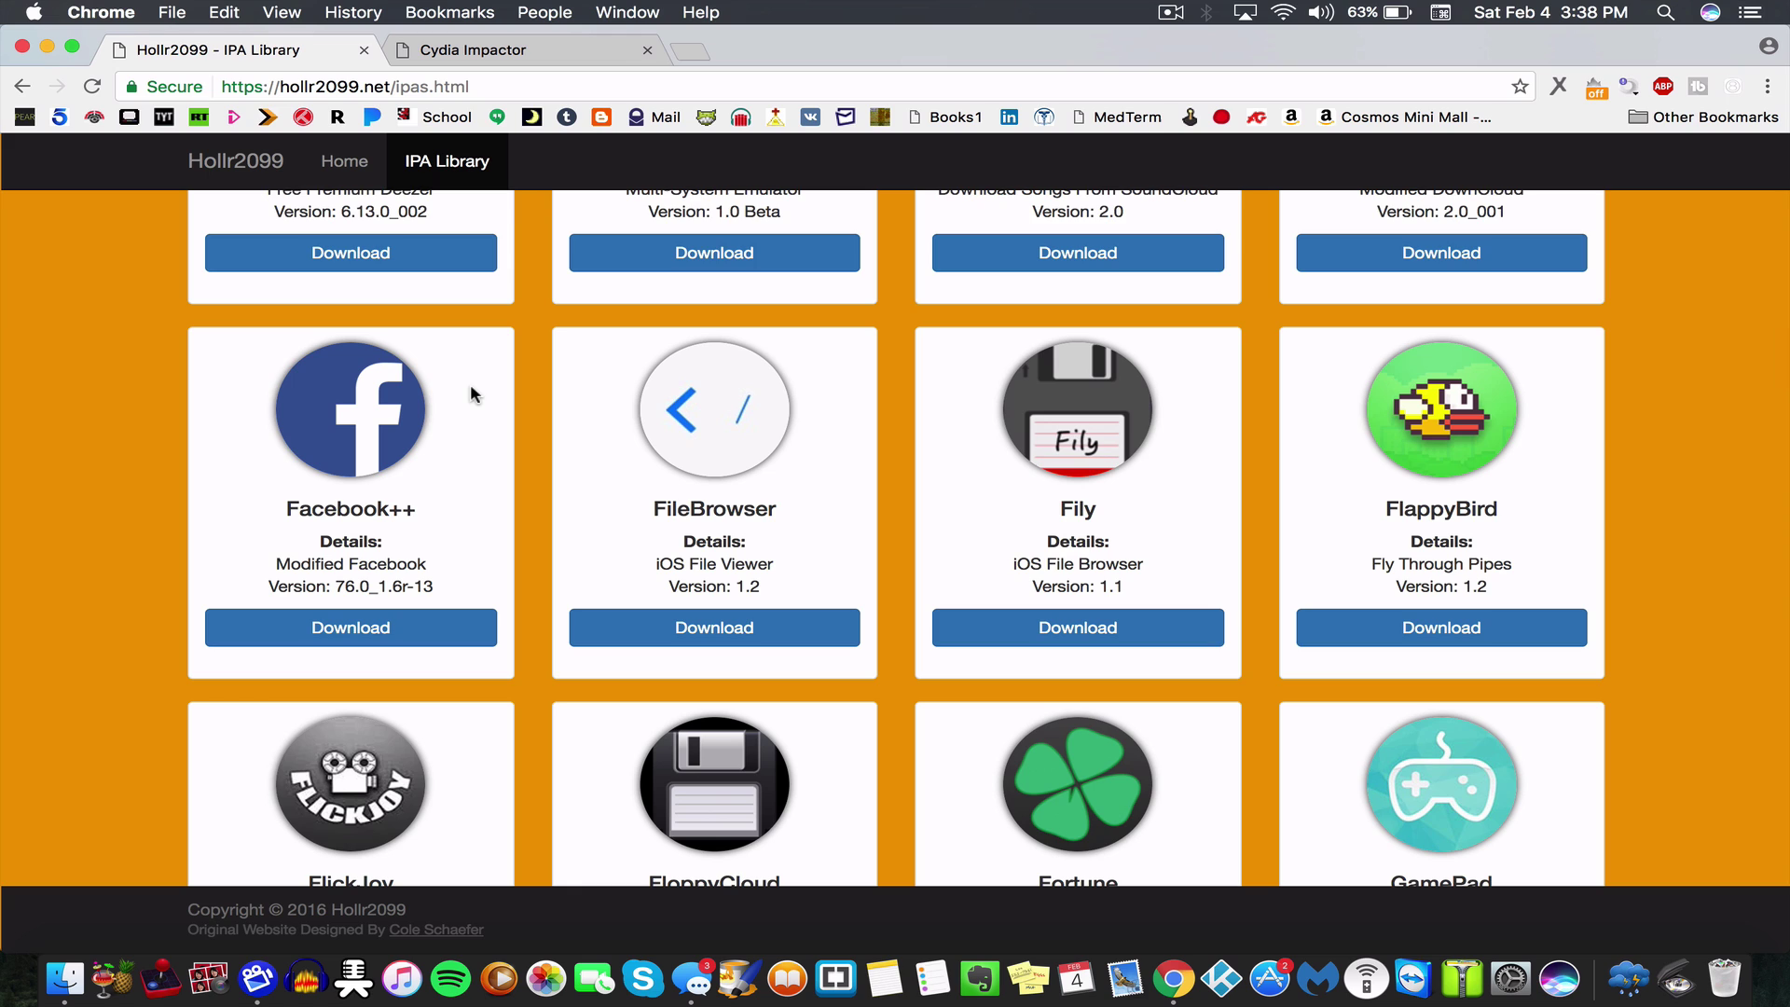
{"action": "scroll", "coordinate": [469, 383], "scroll_direction": "down", "scroll_amount": 2}
{"action": "scroll", "coordinate": [715, 497], "scroll_direction": "down", "scroll_amount": 14}
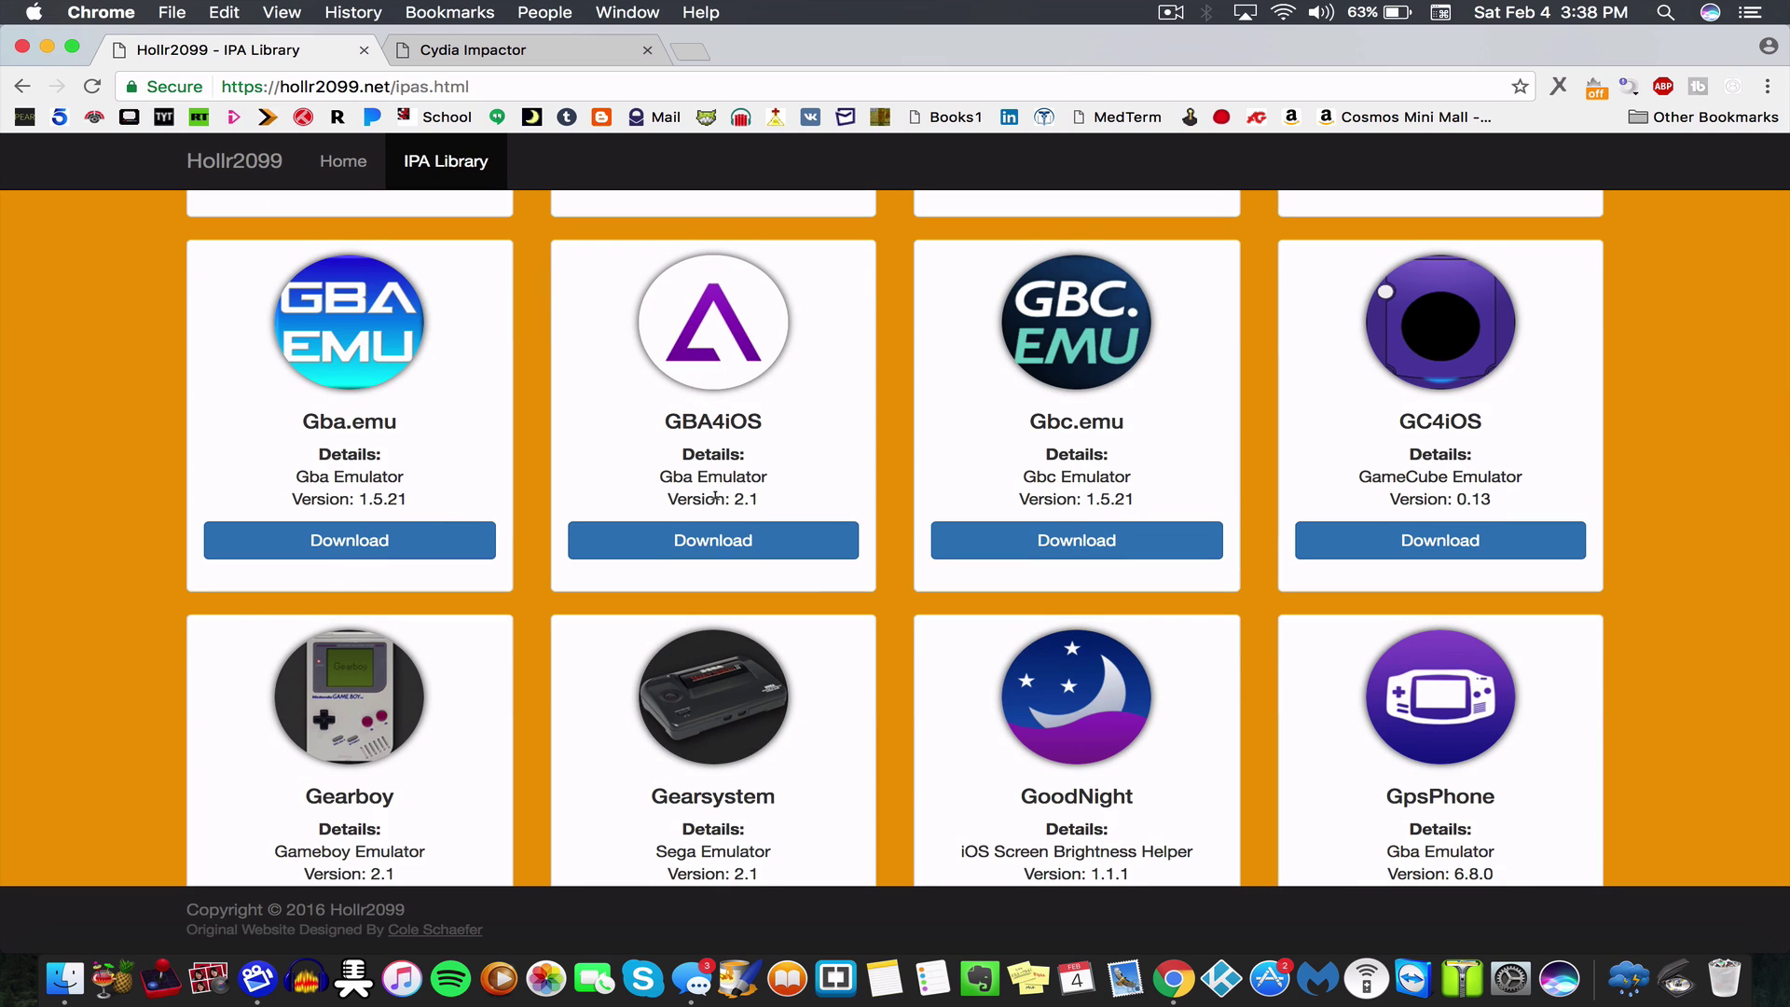
{"action": "scroll", "coordinate": [715, 497], "scroll_direction": "down", "scroll_amount": 5}
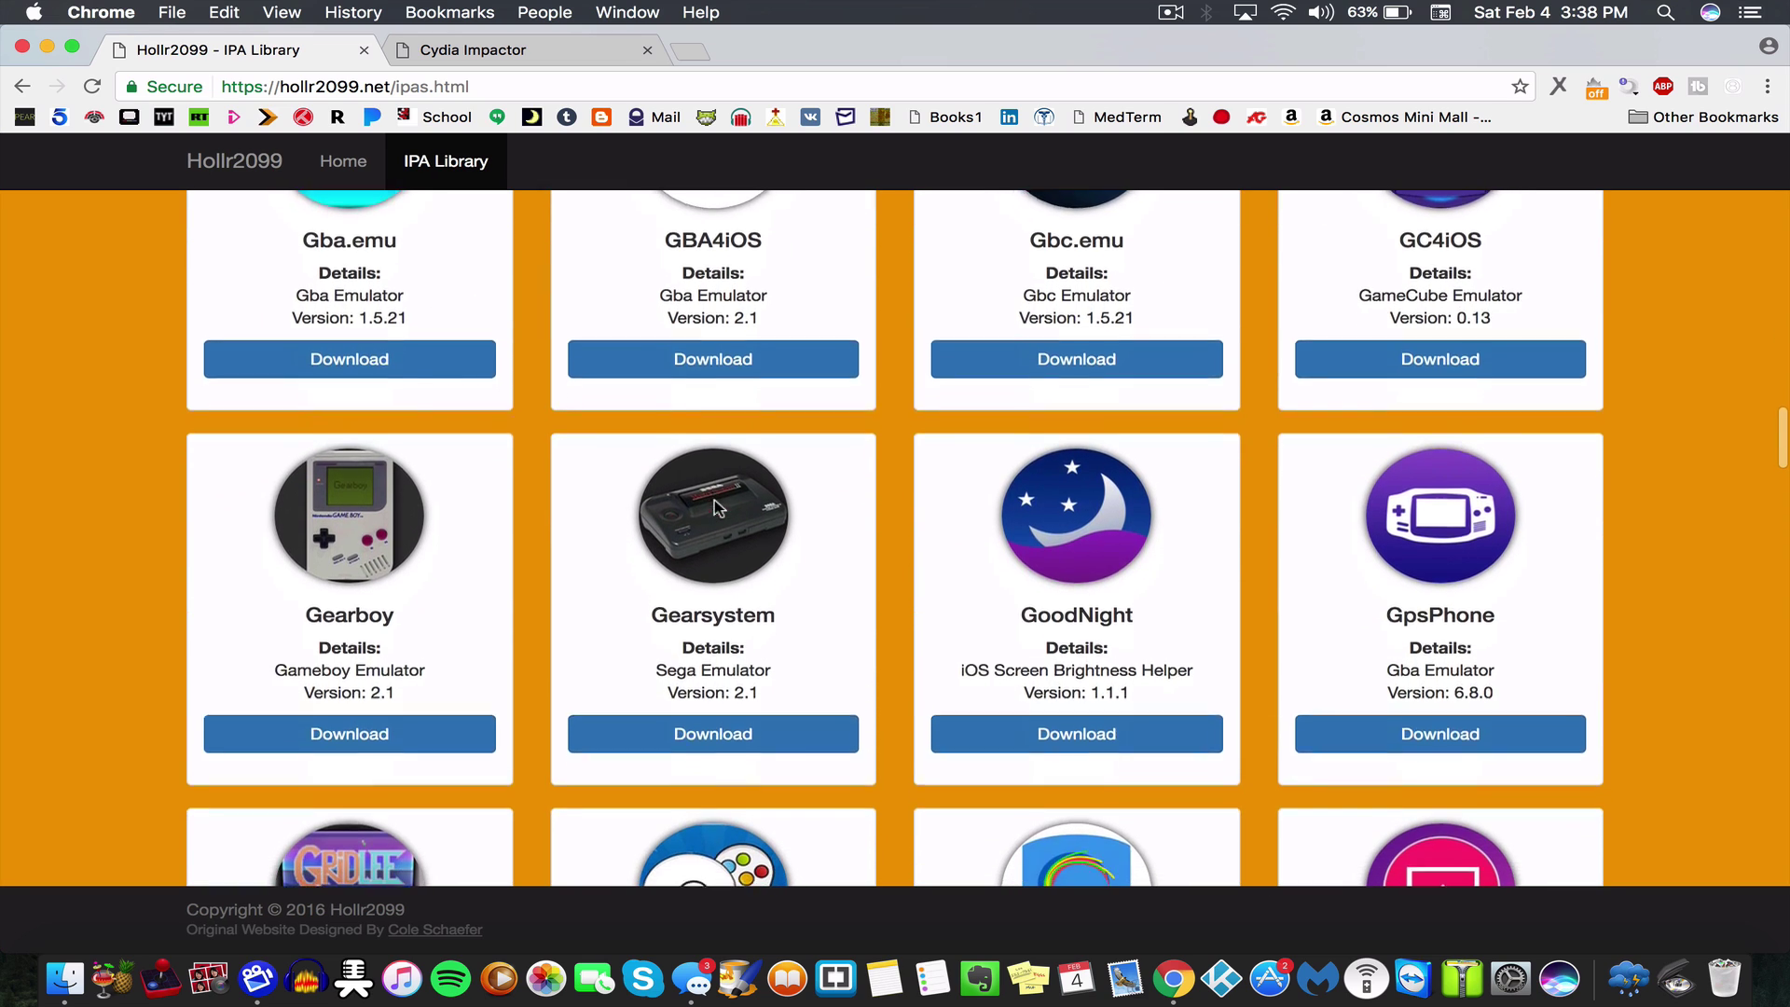
{"action": "scroll", "coordinate": [715, 504], "scroll_direction": "down", "scroll_amount": 2}
{"action": "scroll", "coordinate": [715, 499], "scroll_direction": "down", "scroll_amount": 5}
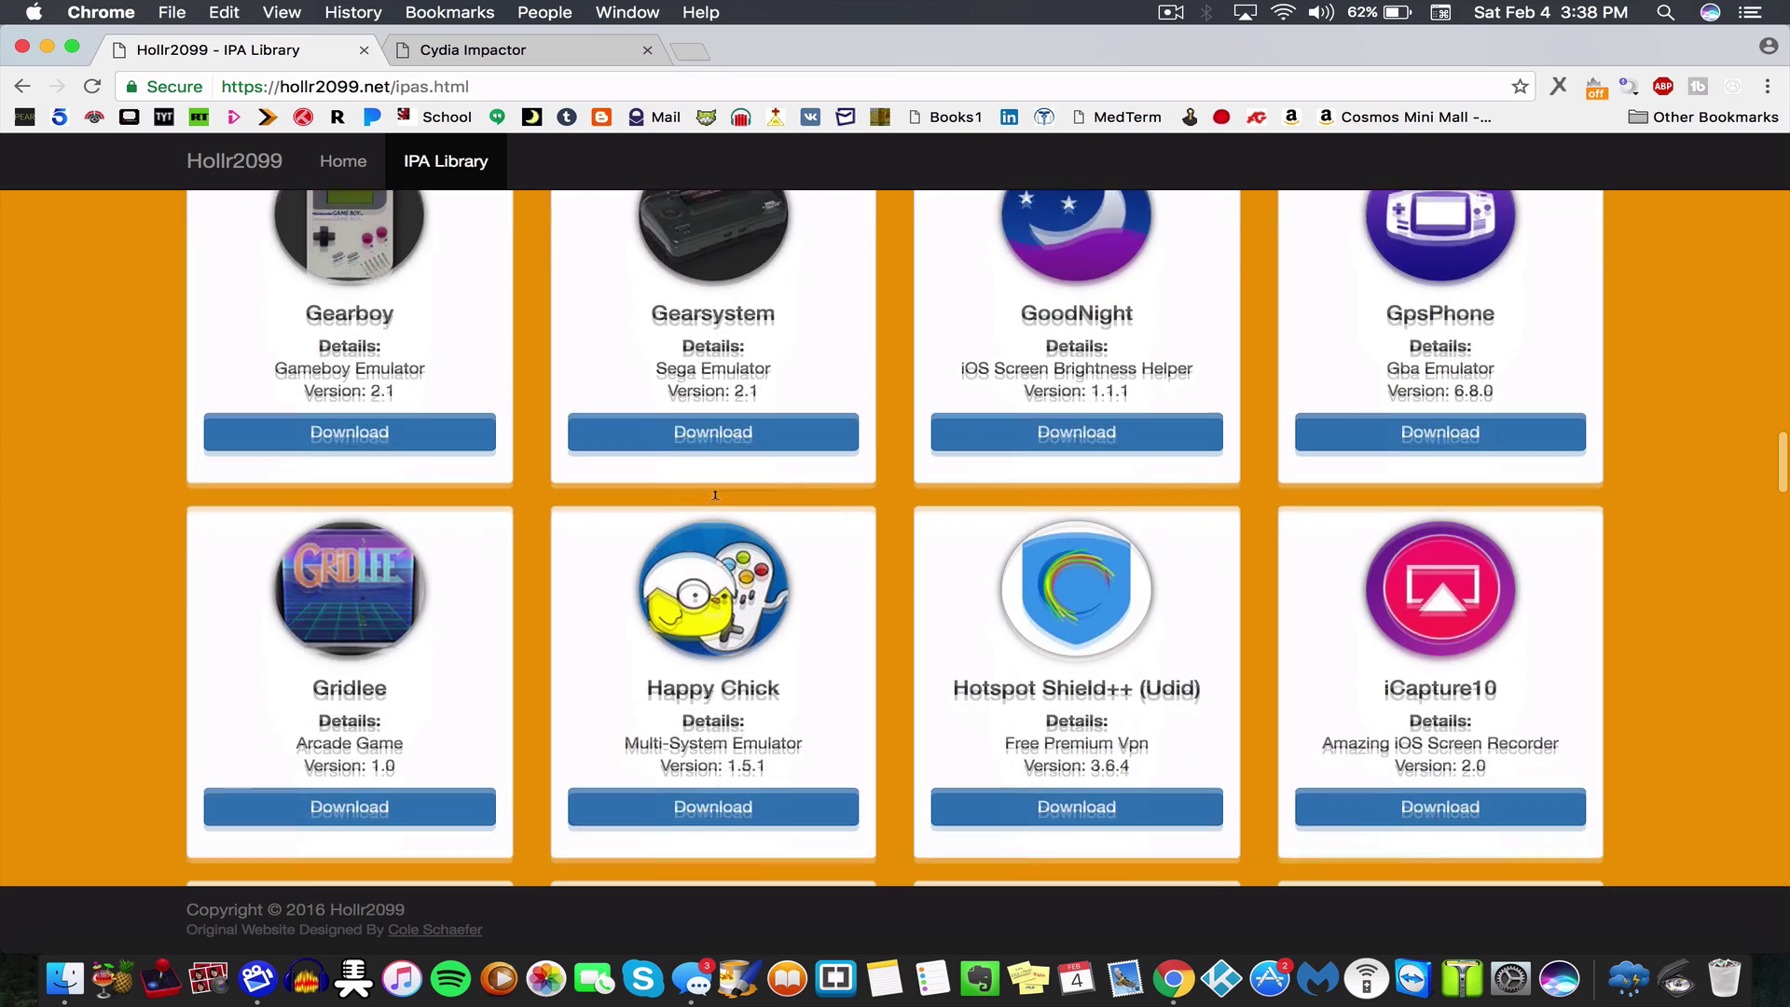
{"action": "scroll", "coordinate": [715, 499], "scroll_direction": "down", "scroll_amount": 5}
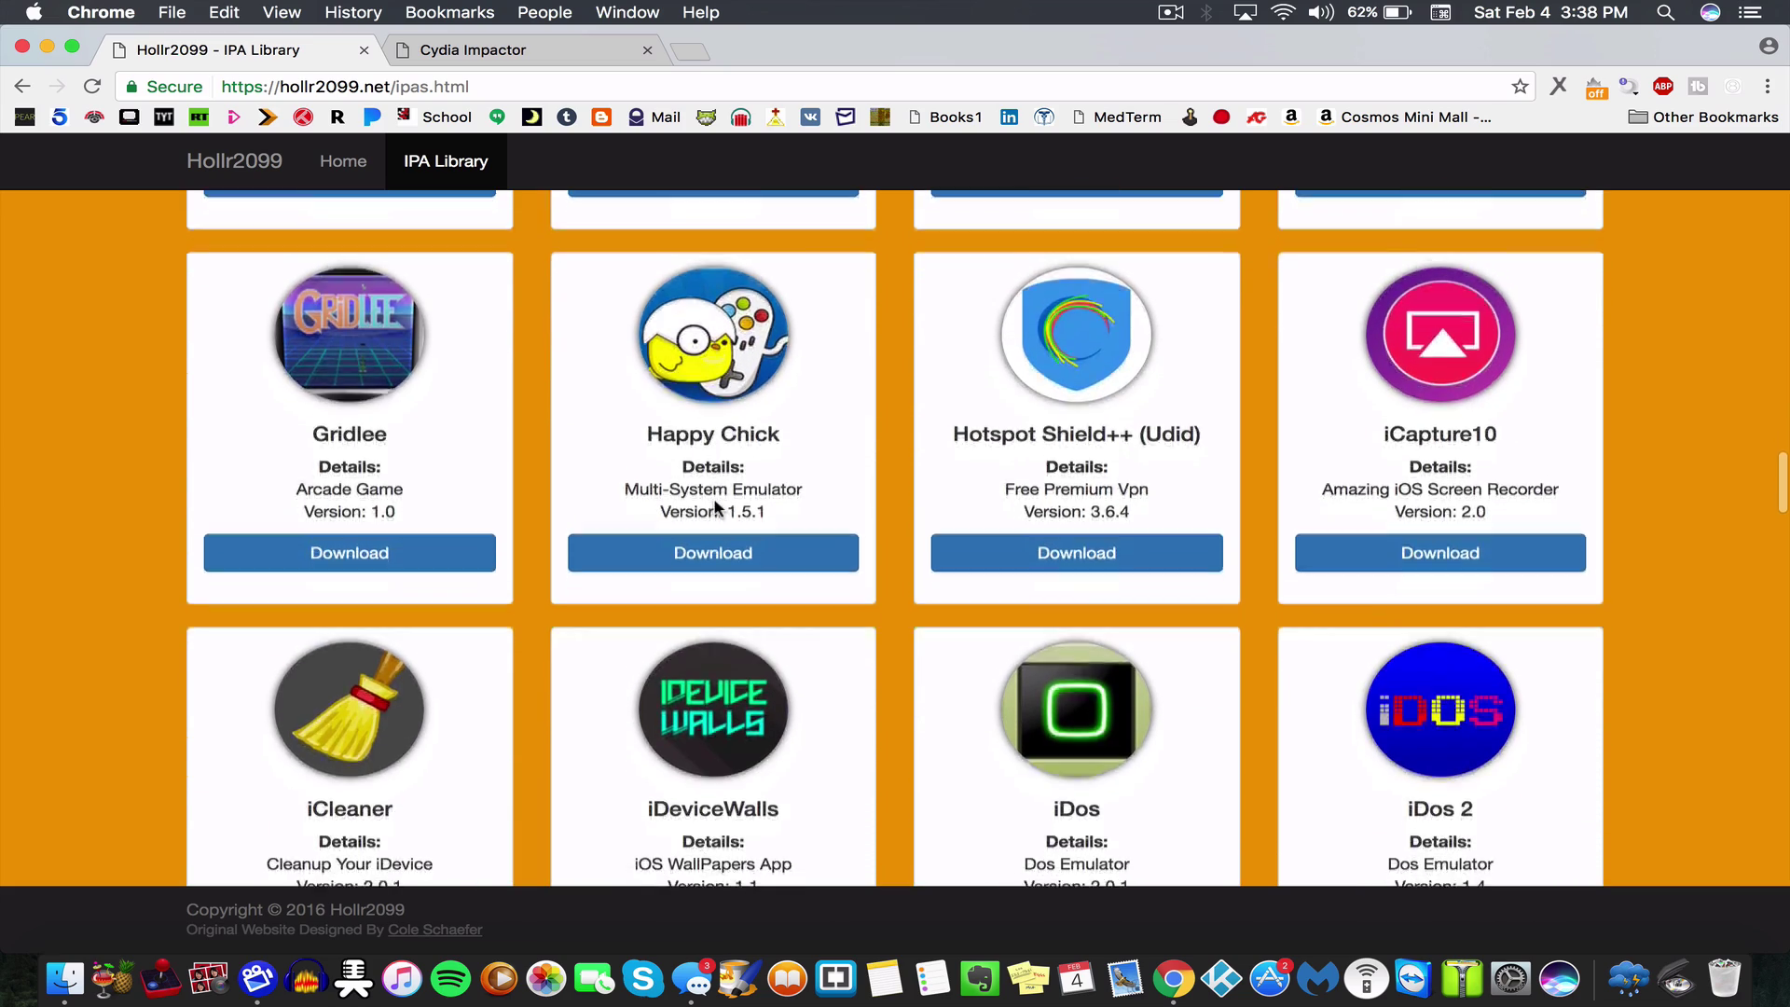
{"action": "scroll", "coordinate": [715, 508], "scroll_direction": "down", "scroll_amount": 3}
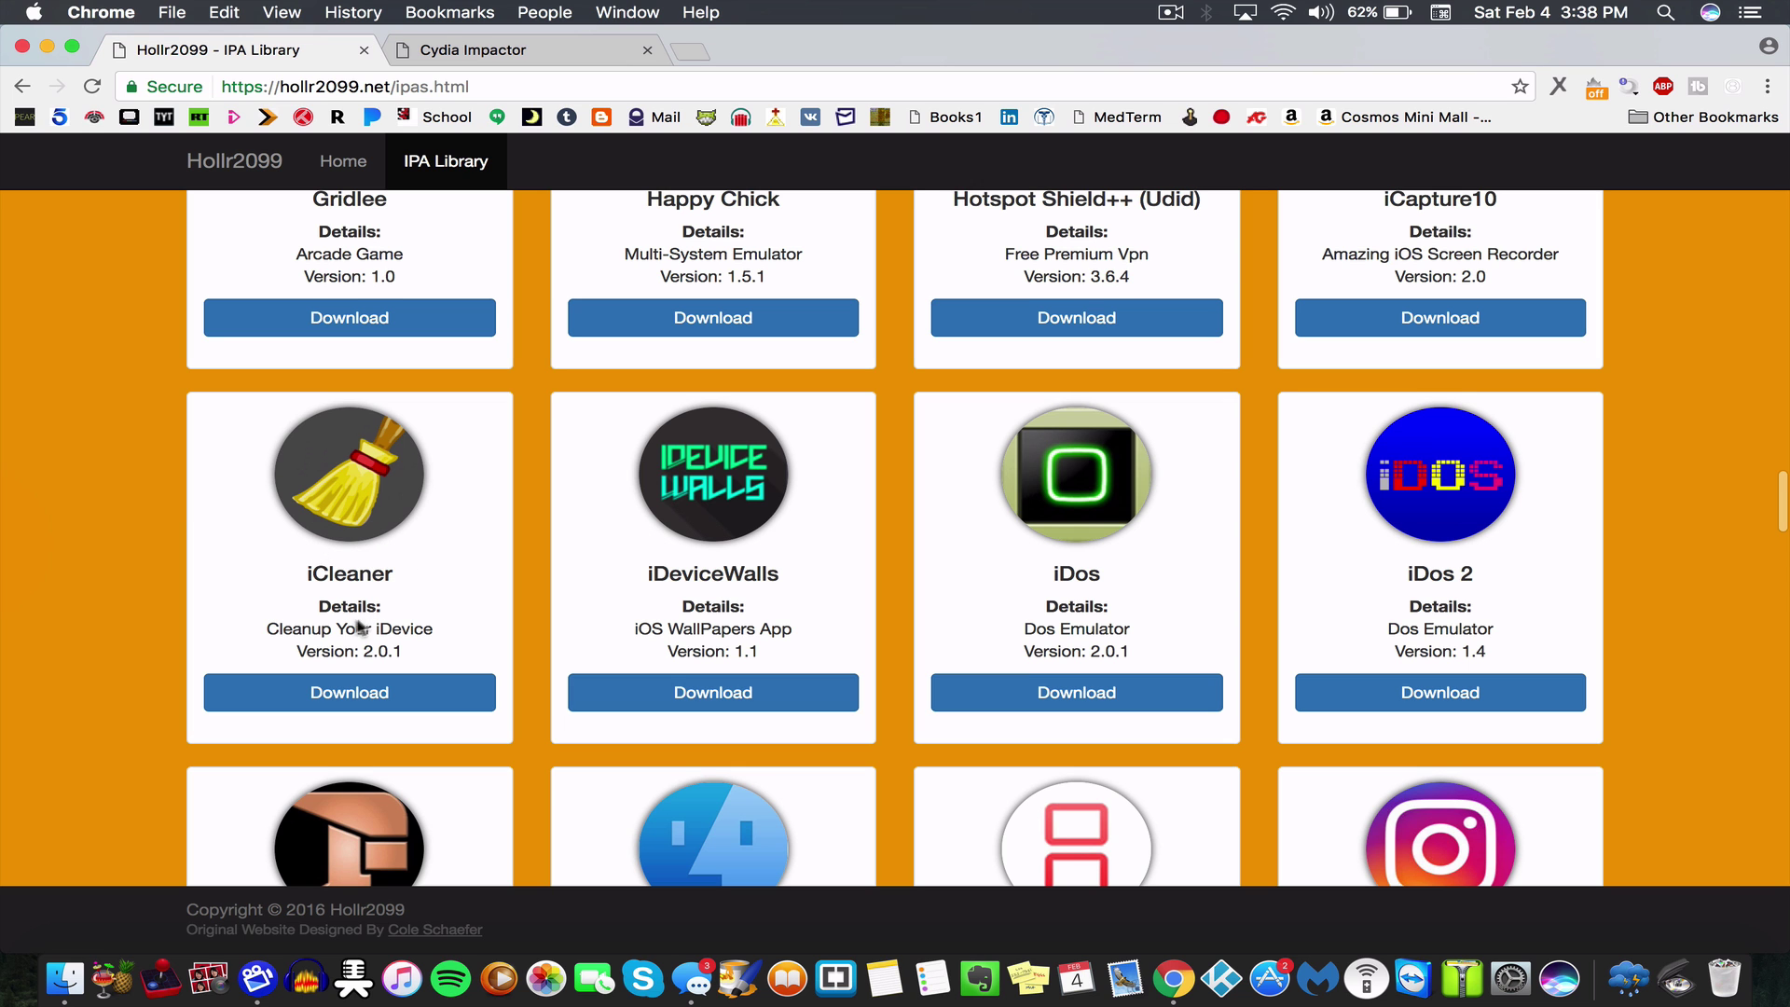
Scroll further down the IPA Library list, past the Napster++ entry.
{"action": "scroll", "coordinate": [481, 578], "scroll_direction": "down", "scroll_amount": 6}
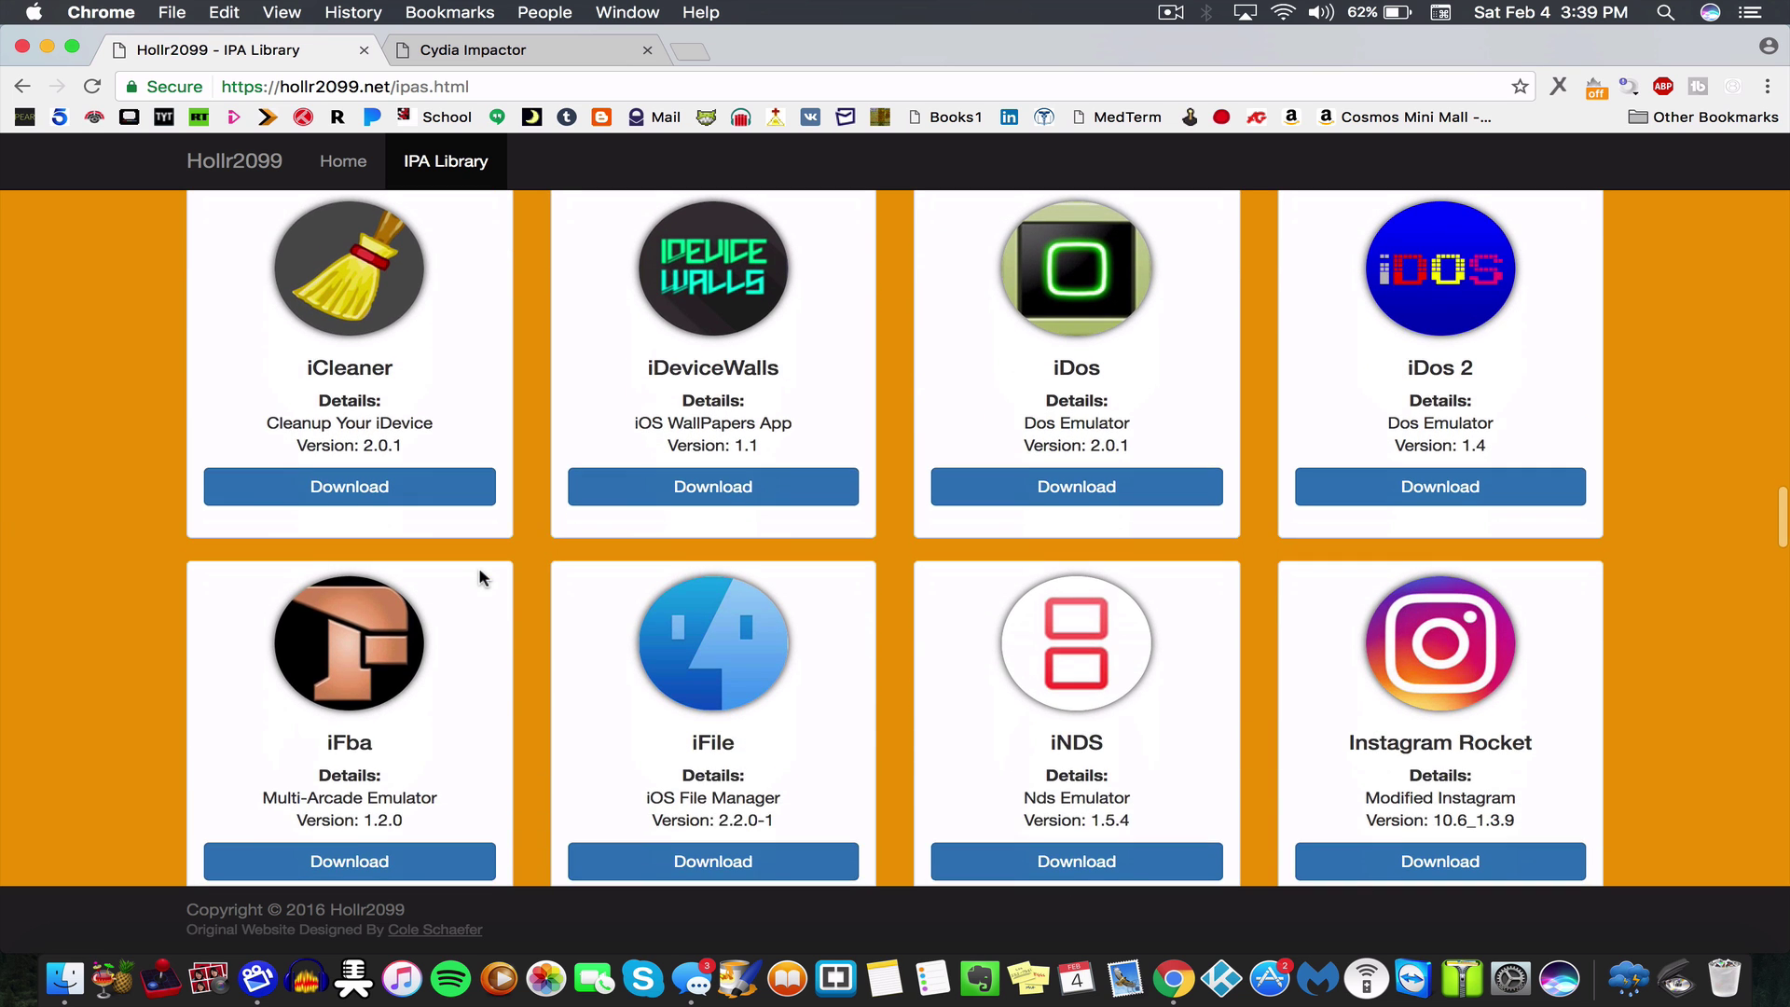
{"action": "scroll", "coordinate": [481, 578], "scroll_direction": "down", "scroll_amount": 3}
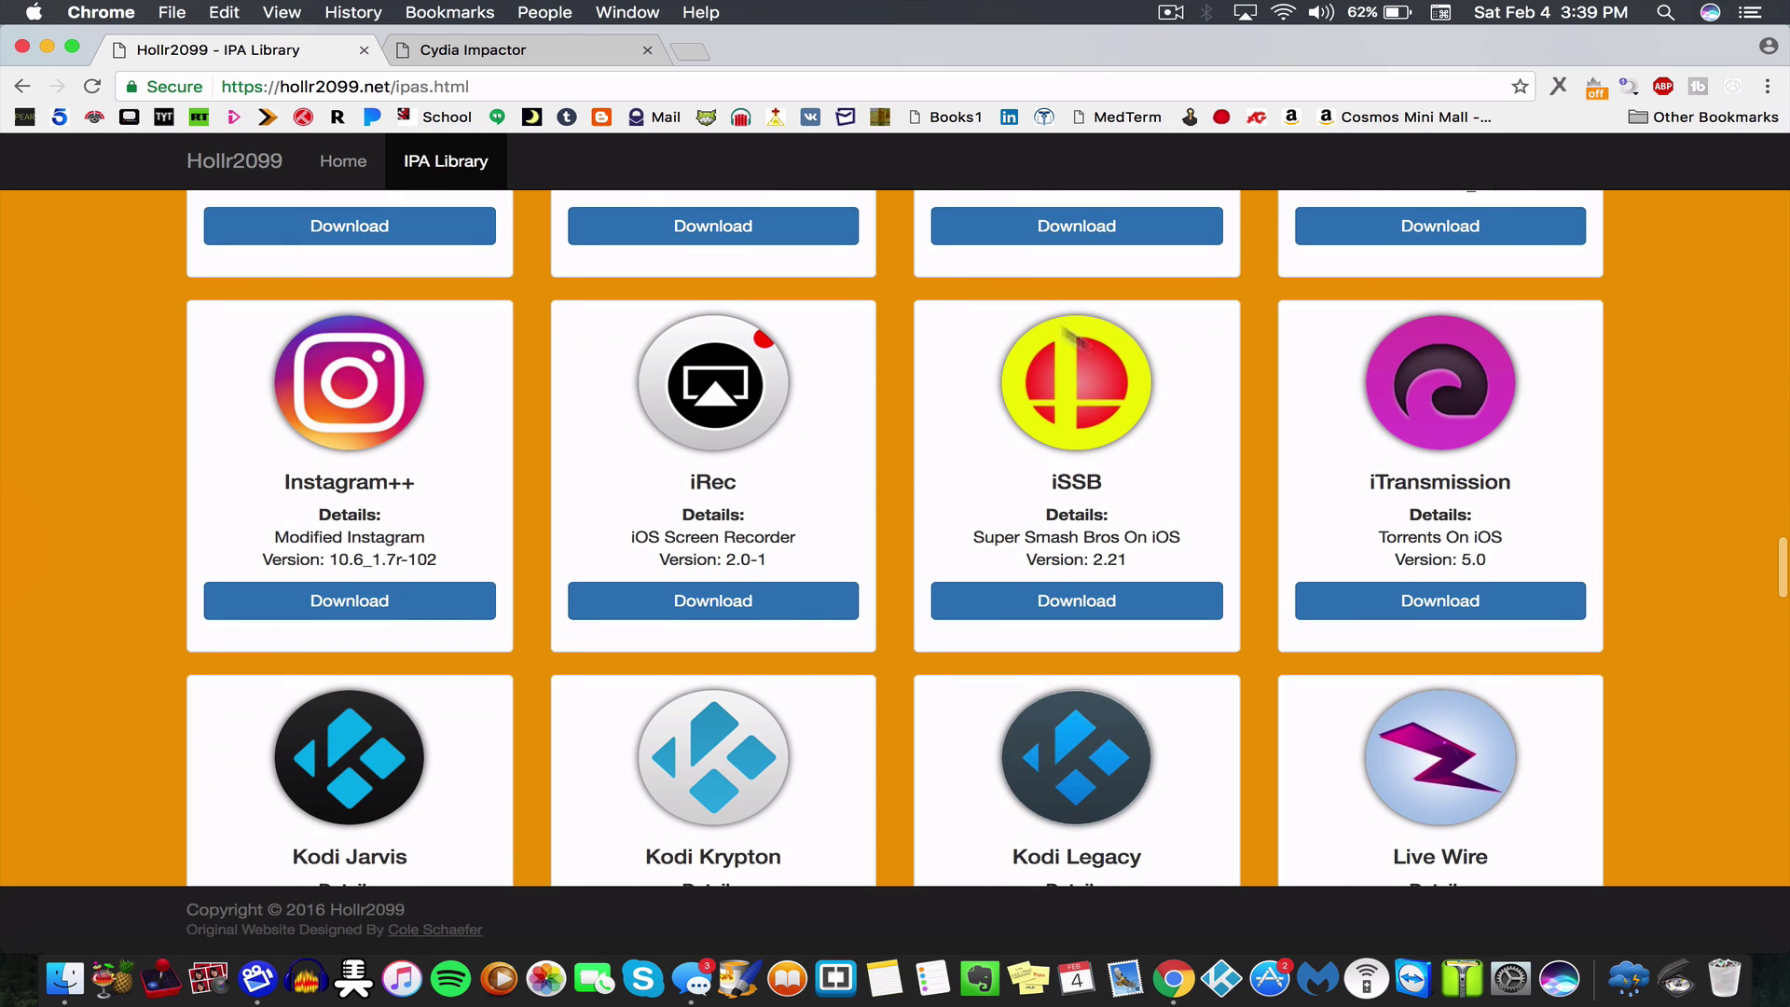
{"action": "scroll", "coordinate": [892, 411], "scroll_direction": "up", "scroll_amount": 2}
{"action": "scroll", "coordinate": [892, 411], "scroll_direction": "down", "scroll_amount": 2}
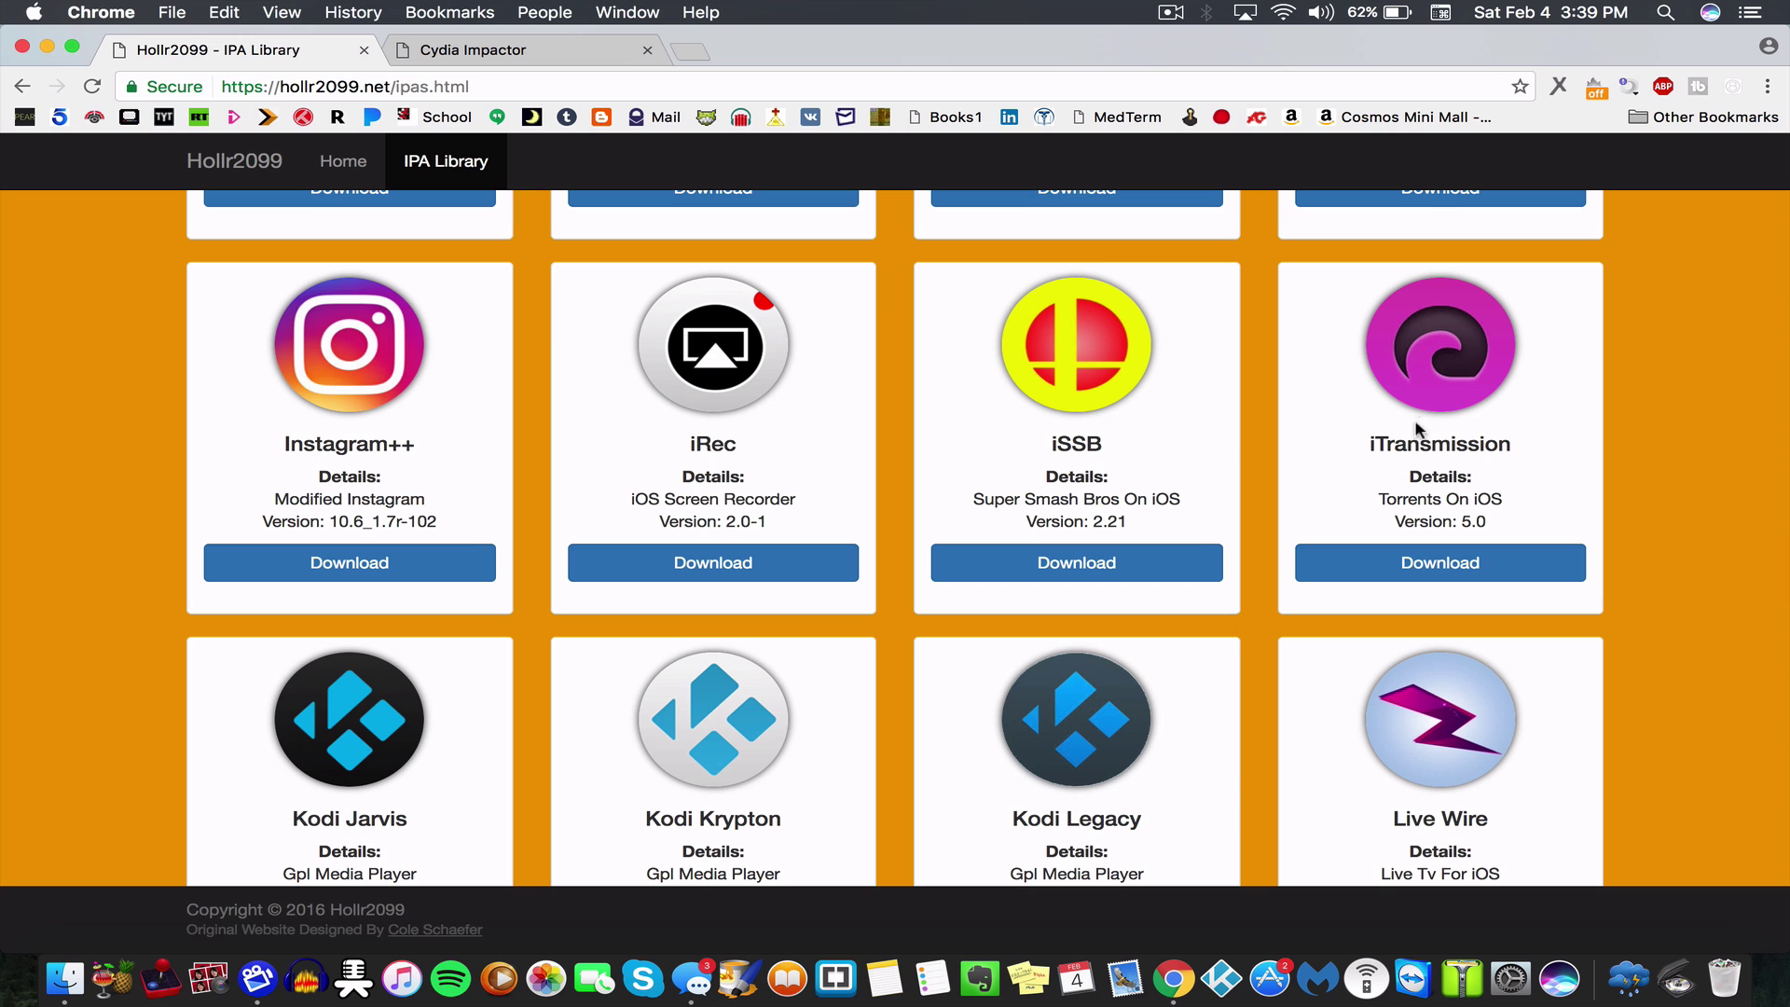
{"action": "scroll", "coordinate": [1469, 417], "scroll_direction": "down", "scroll_amount": 4}
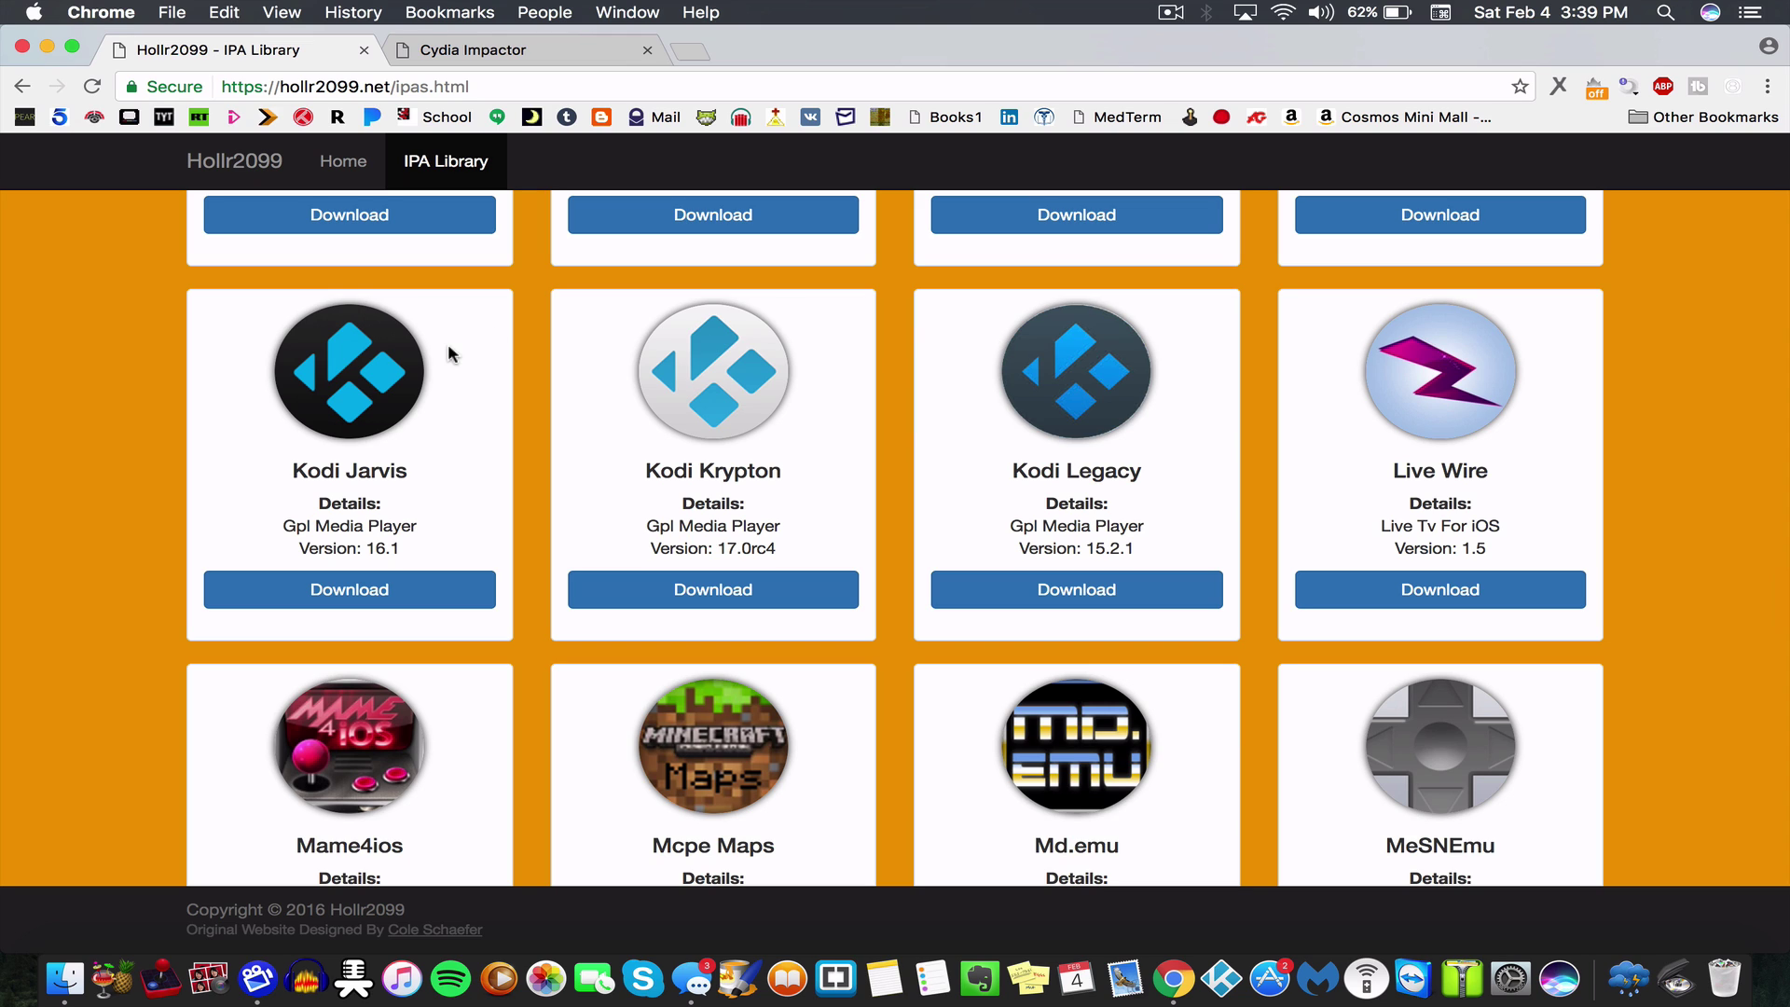
{"action": "scroll", "coordinate": [318, 382], "scroll_direction": "down", "scroll_amount": 3}
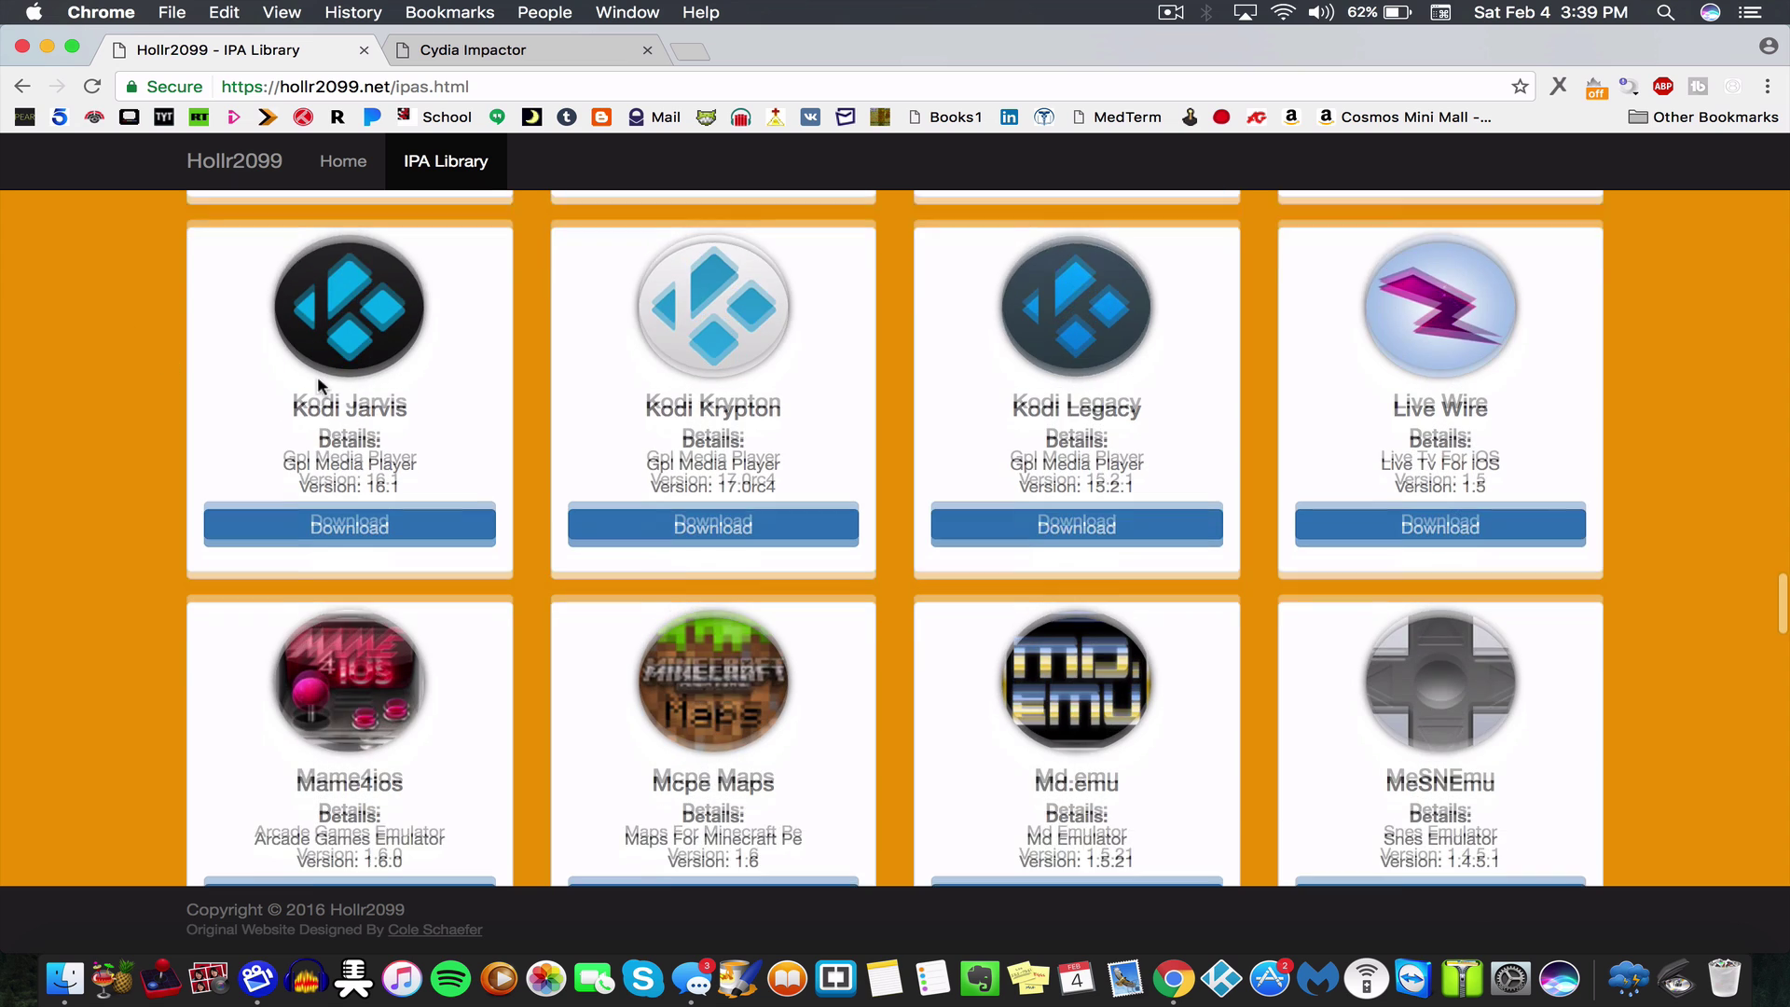
{"action": "scroll", "coordinate": [317, 383], "scroll_direction": "up", "scroll_amount": 2}
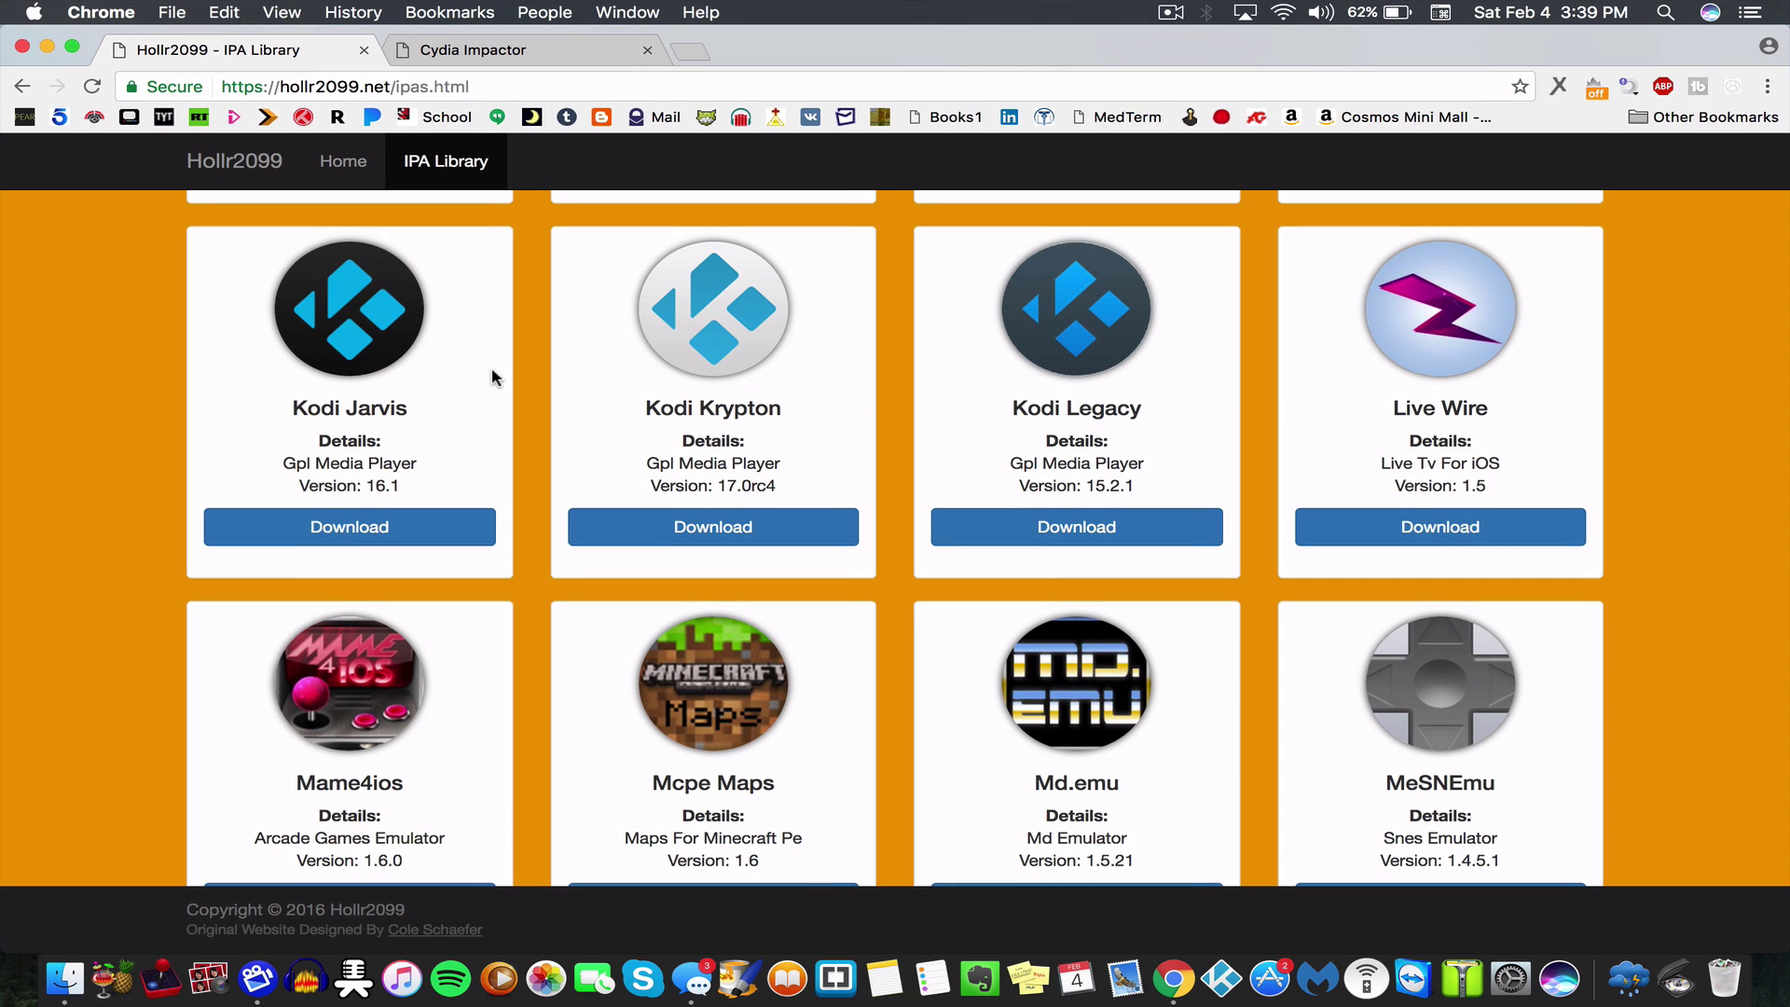
{"action": "scroll", "coordinate": [494, 376], "scroll_direction": "down", "scroll_amount": 5}
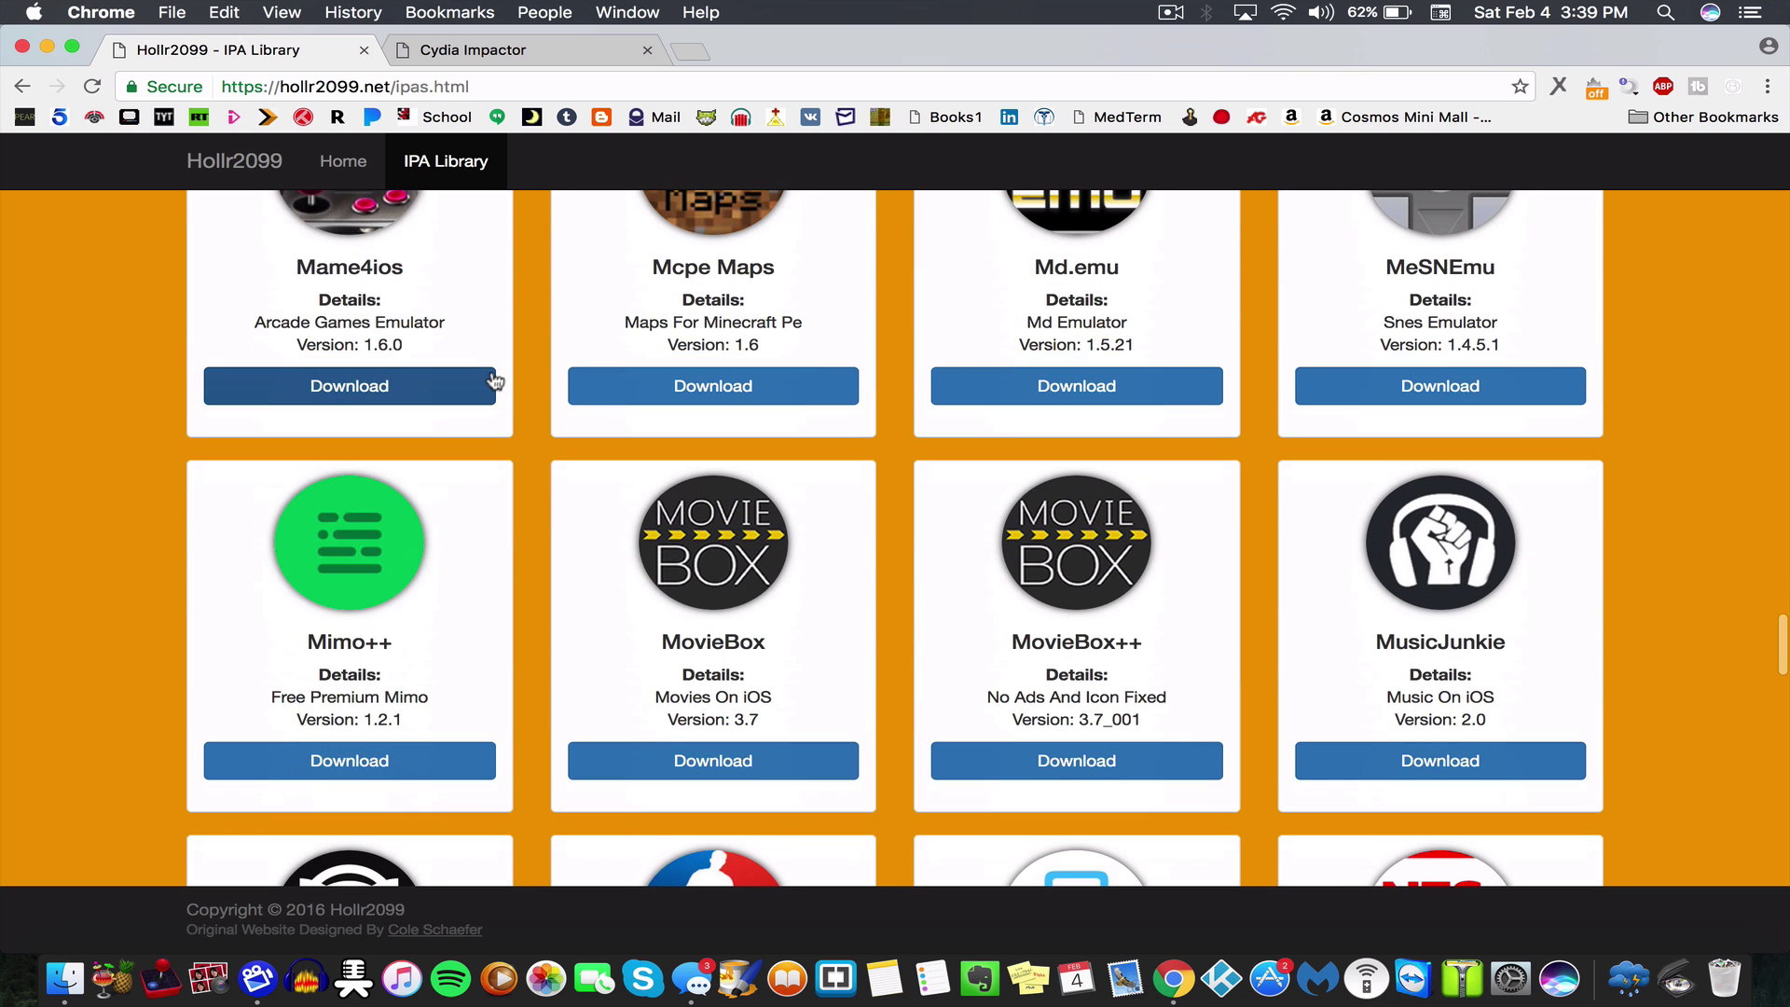
{"action": "scroll", "coordinate": [494, 381], "scroll_direction": "down", "scroll_amount": 2}
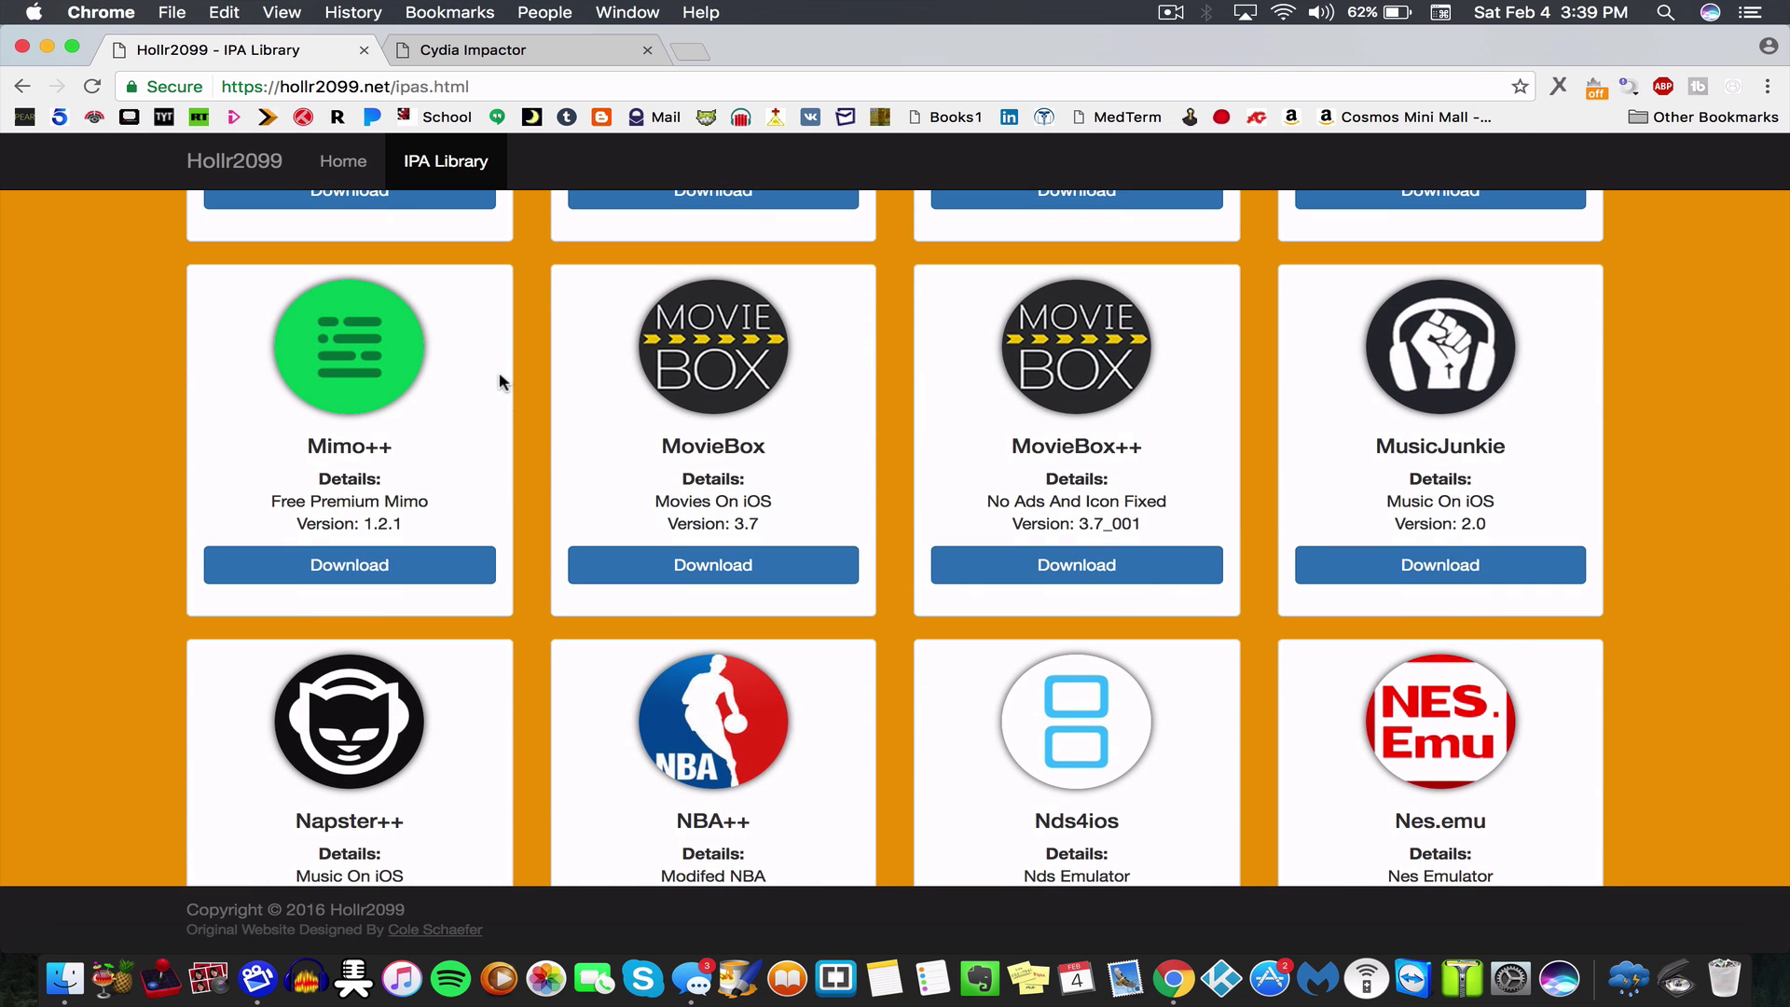
{"action": "scroll", "coordinate": [499, 376], "scroll_direction": "down", "scroll_amount": 2}
{"action": "scroll", "coordinate": [499, 380], "scroll_direction": "down", "scroll_amount": 4}
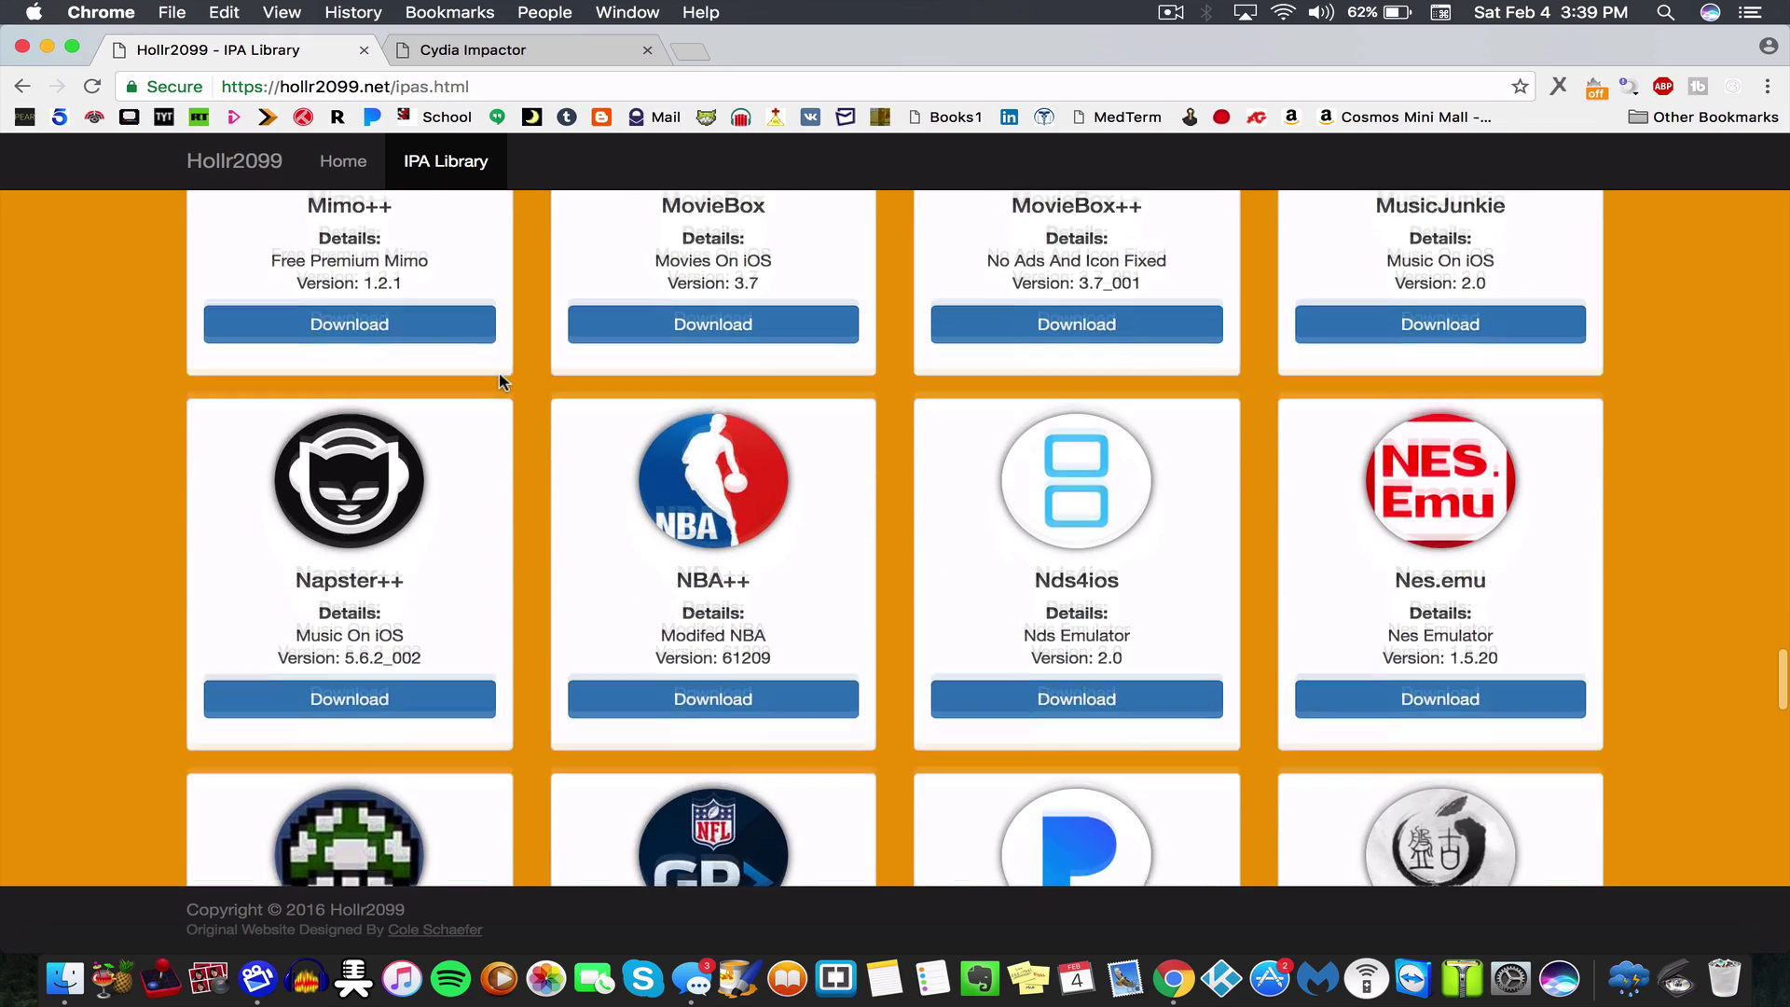
{"action": "scroll", "coordinate": [499, 380], "scroll_direction": "down", "scroll_amount": 3}
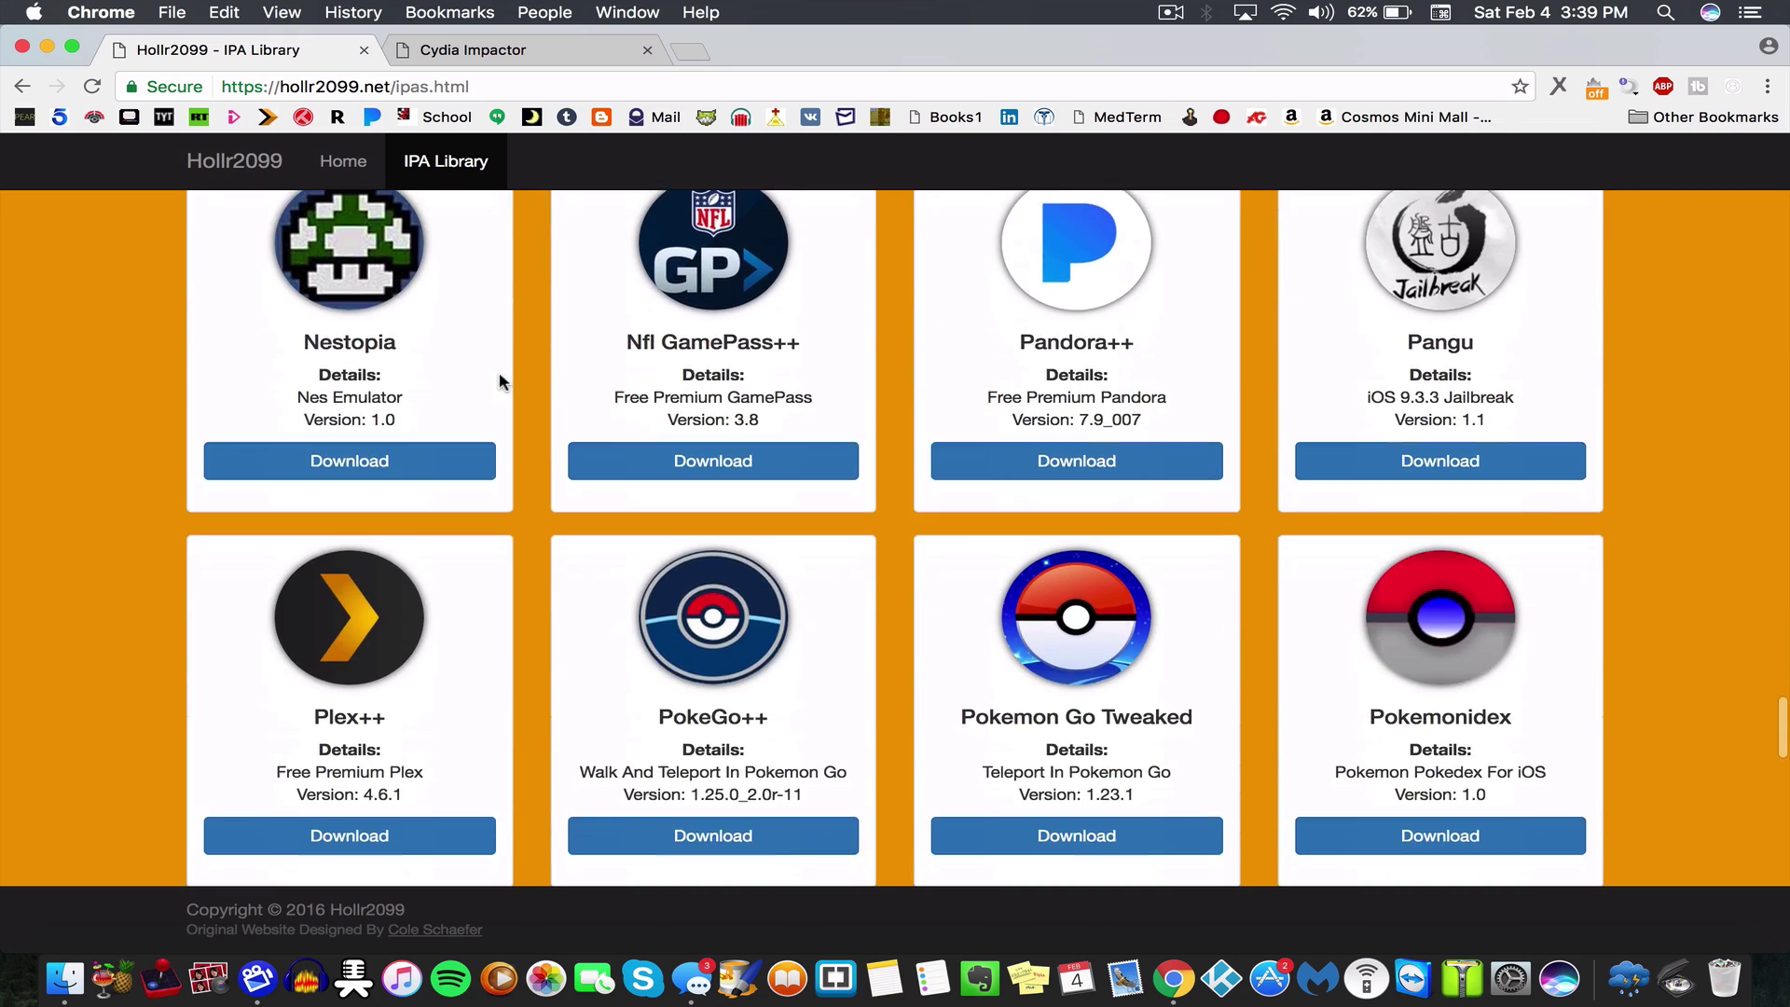
{"action": "scroll", "coordinate": [500, 381], "scroll_direction": "up", "scroll_amount": 1}
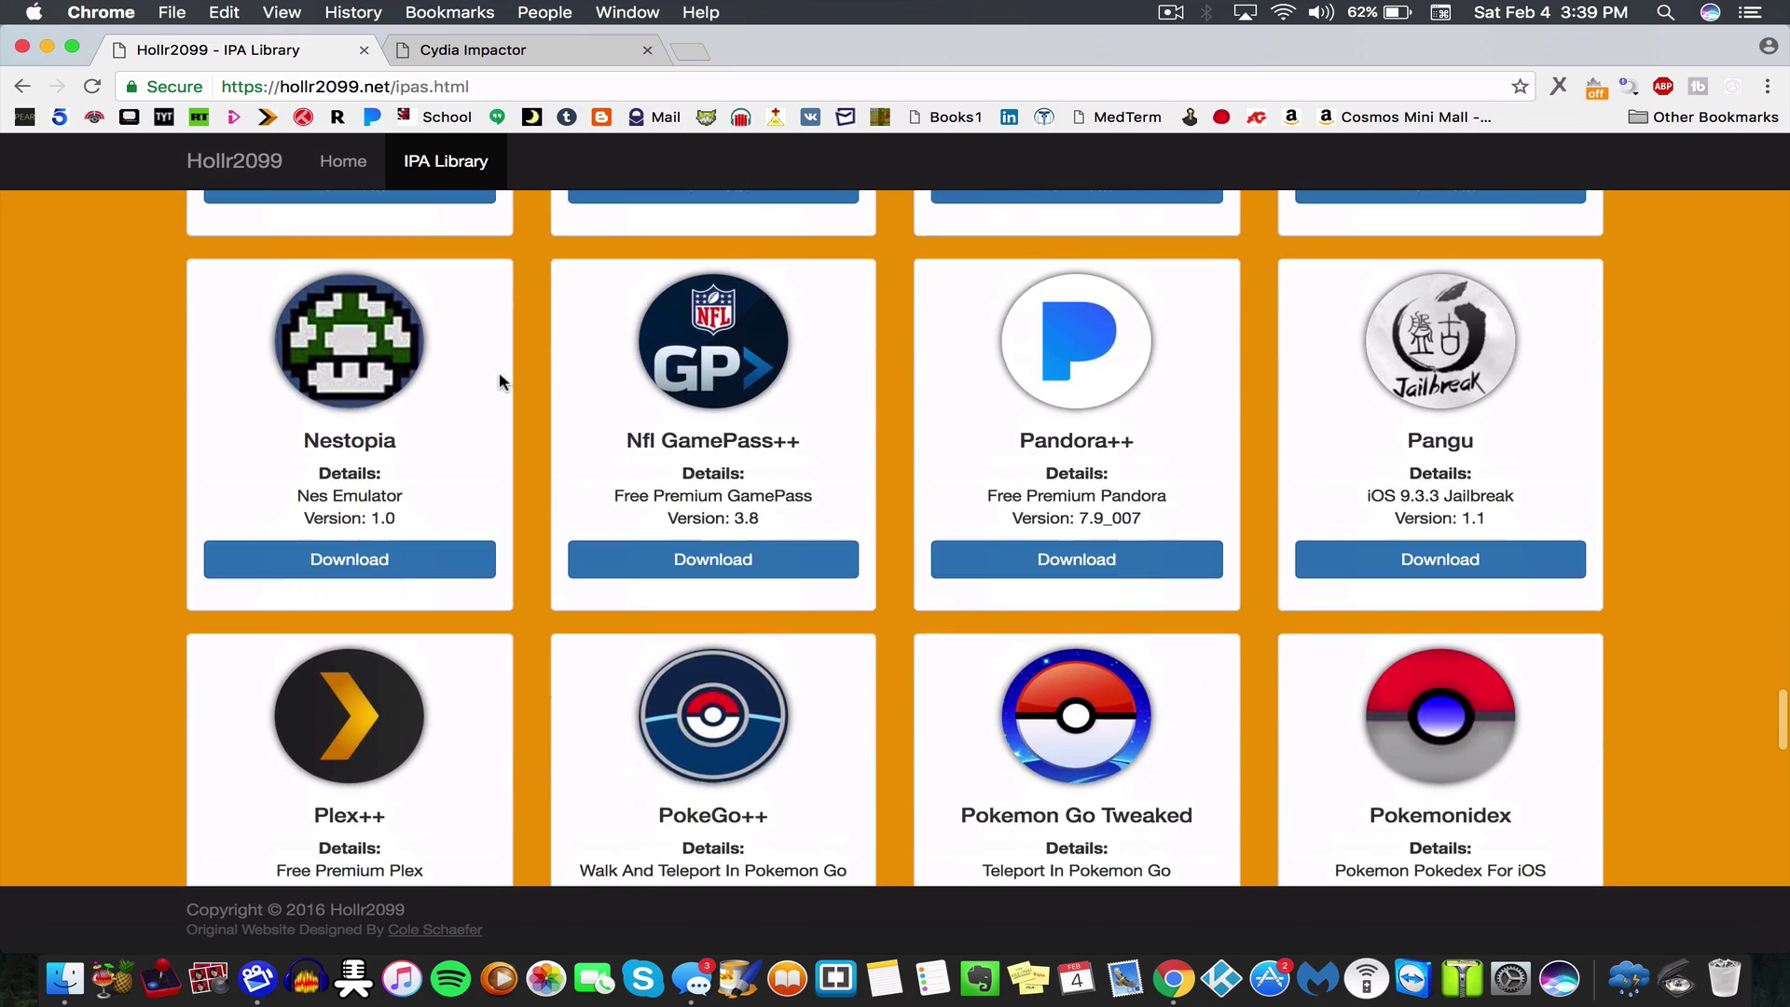
{"action": "scroll", "coordinate": [500, 380], "scroll_direction": "down", "scroll_amount": 5}
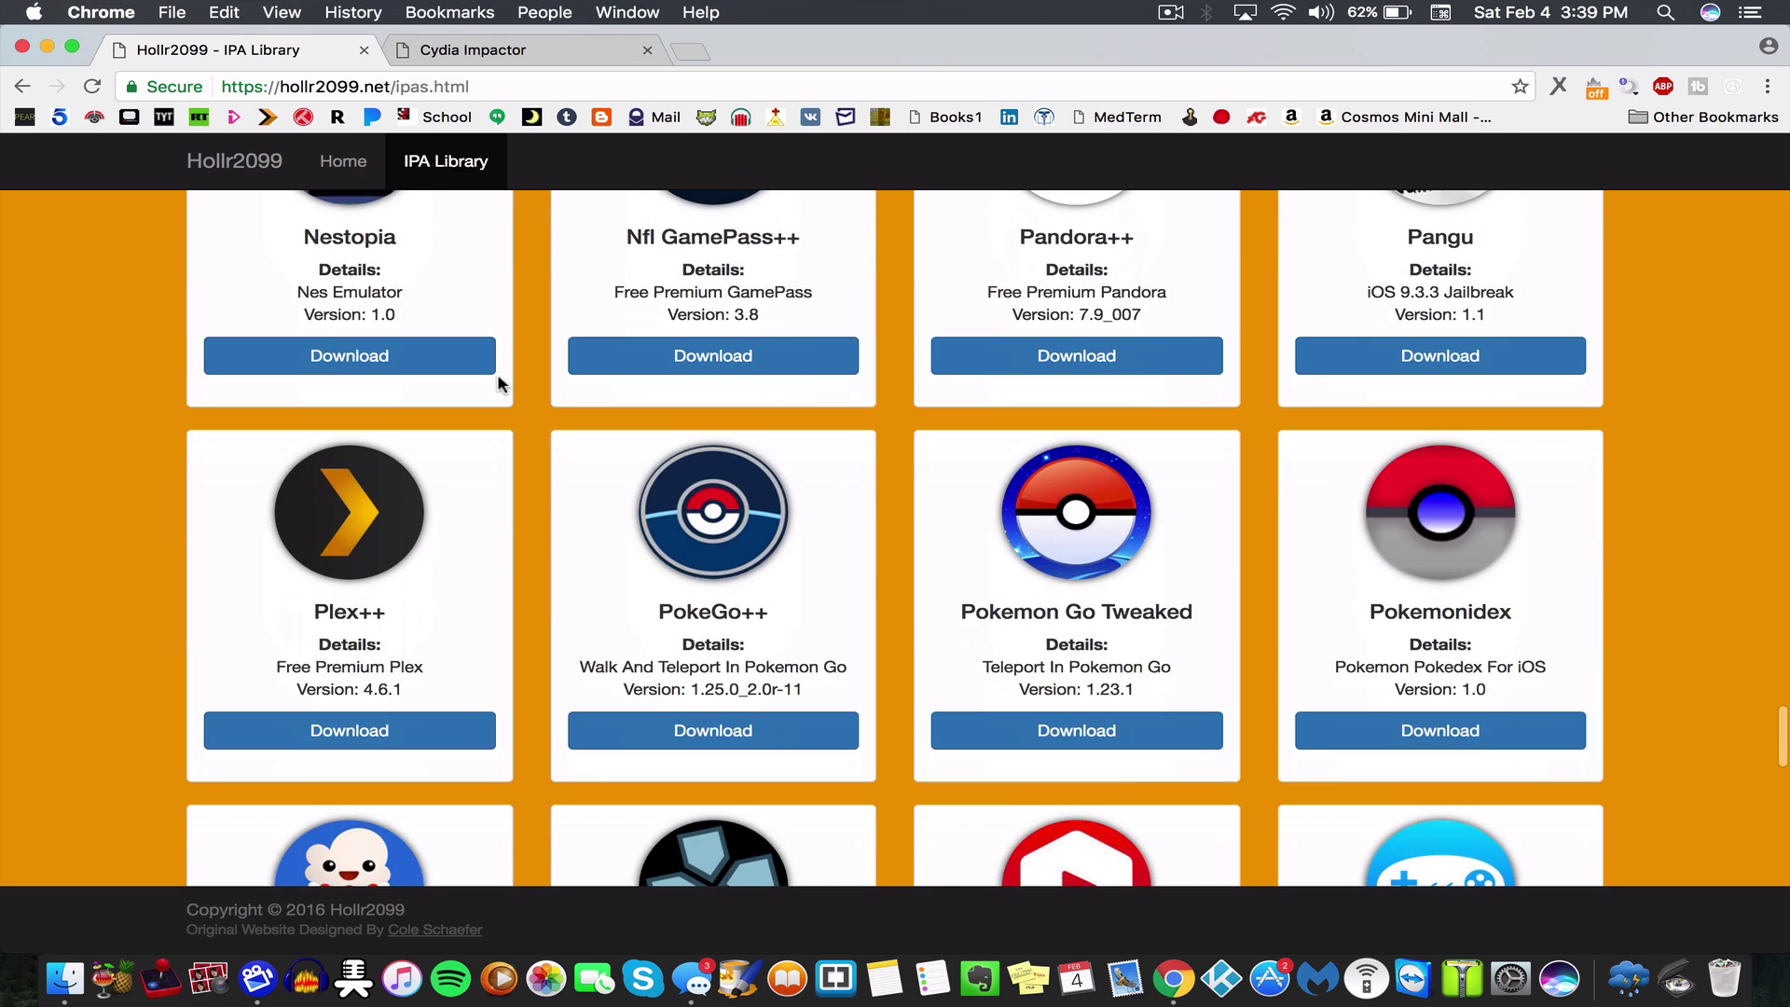
{"action": "scroll", "coordinate": [499, 382], "scroll_direction": "down", "scroll_amount": 4}
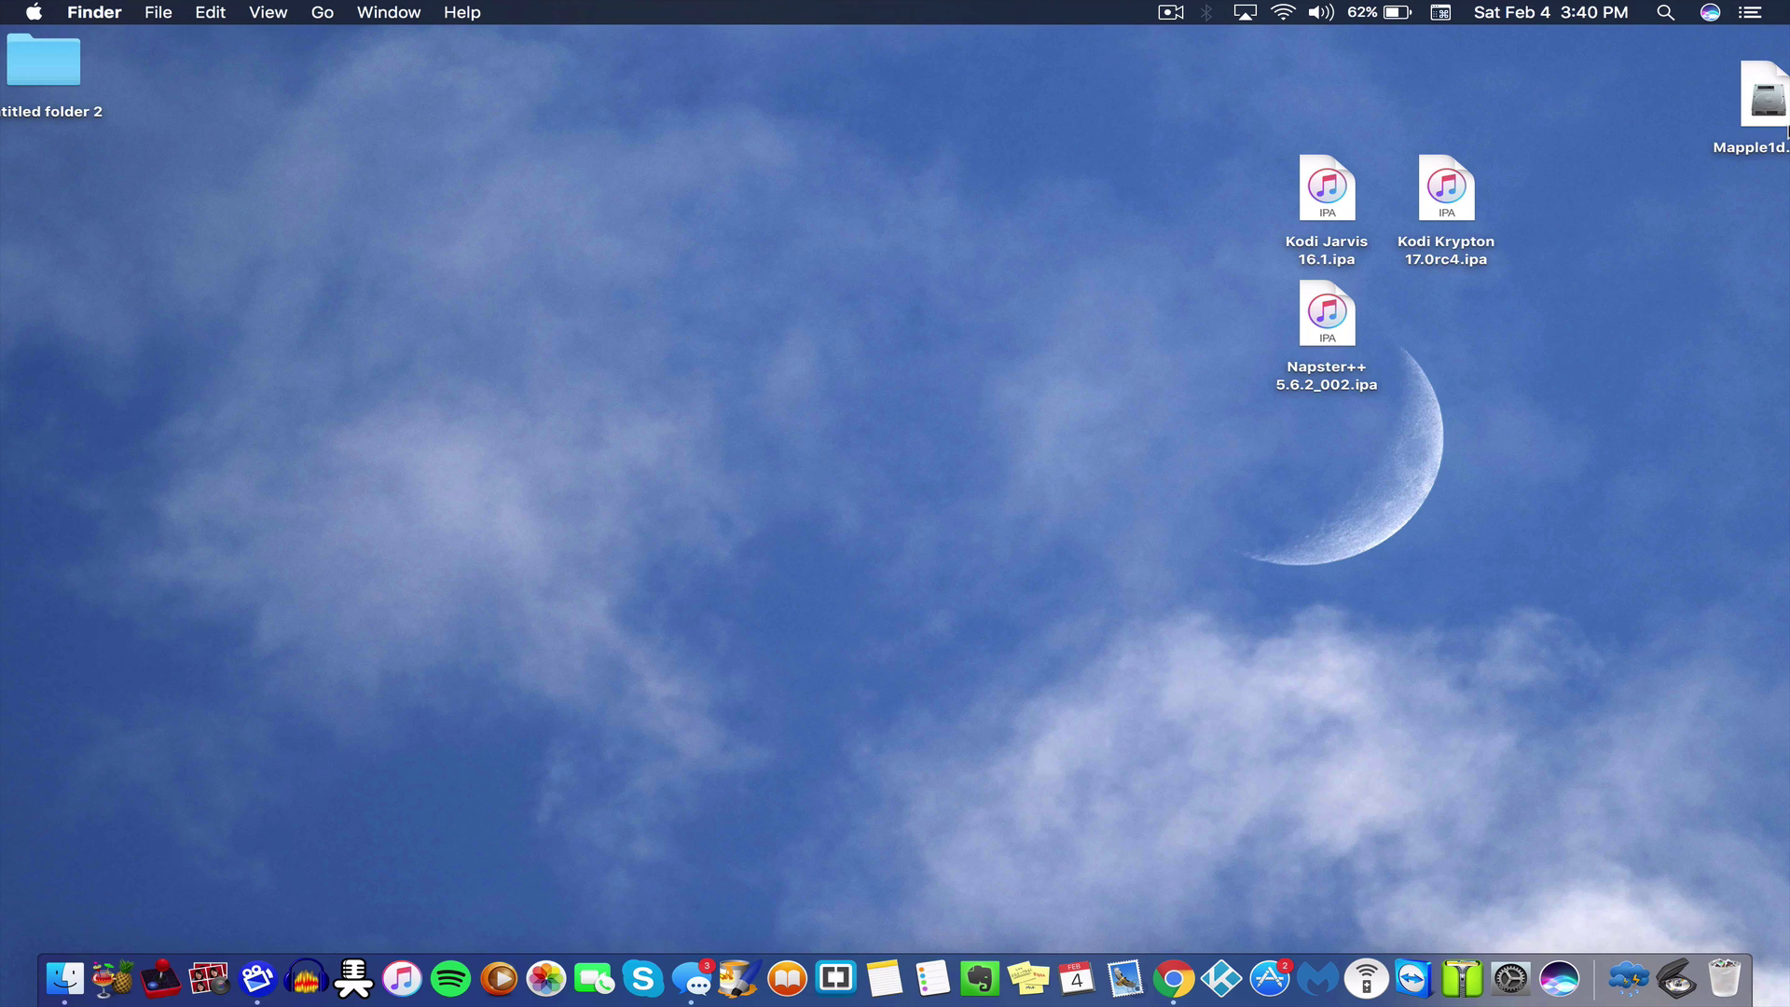
Mount the Impactor disk image and copy Impactor.app into the Applications folder.
{"action": "left_click", "coordinate": [1756, 101]}
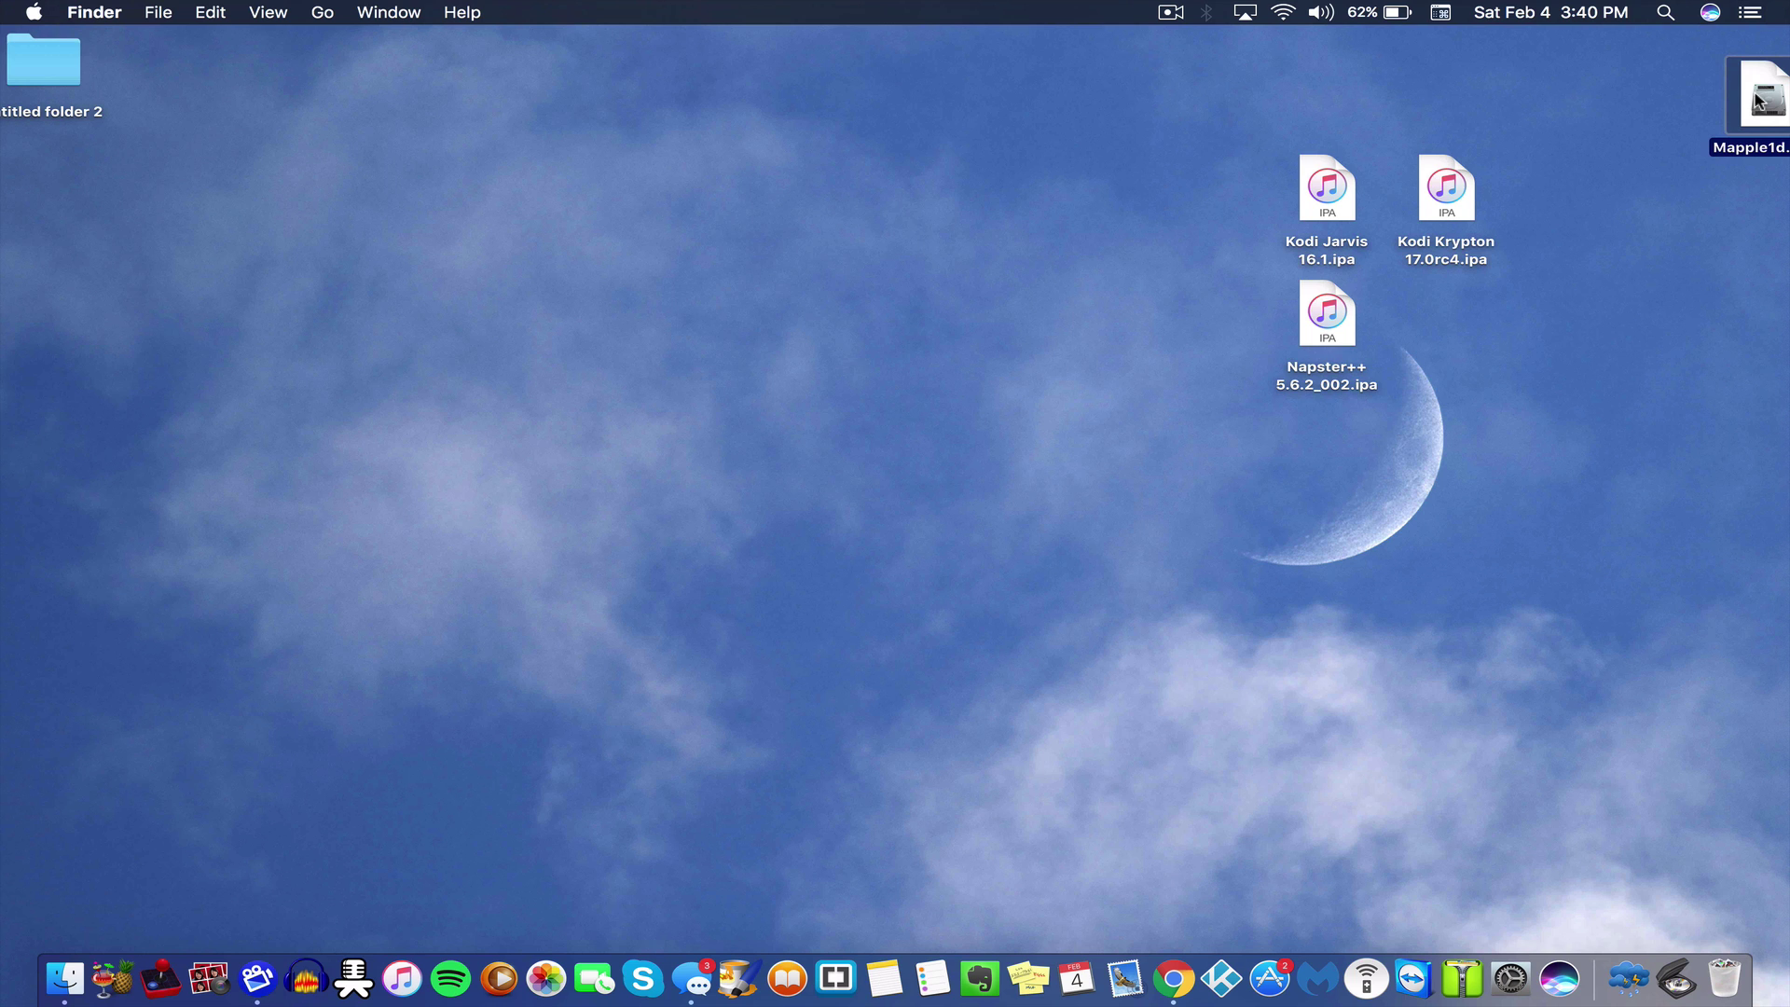
{"action": "double_click", "coordinate": [1757, 101]}
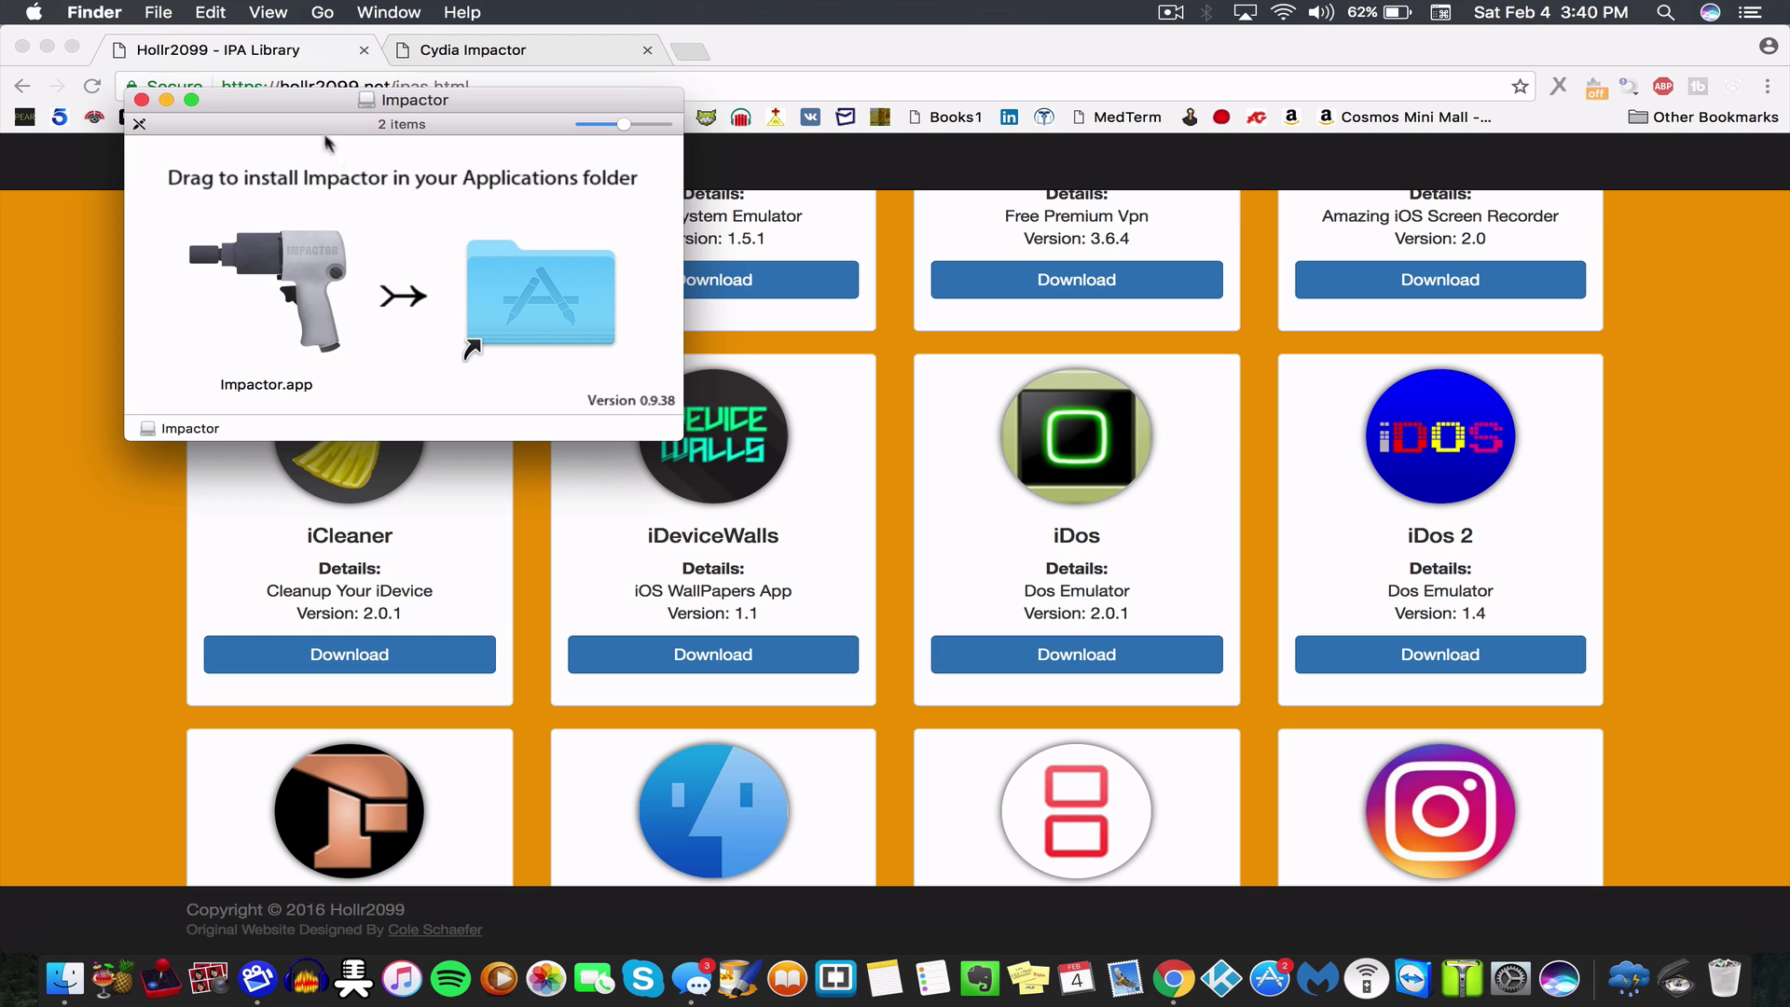
{"action": "left_click_drag", "start_coordinate": [270, 290], "coordinate": [493, 305]}
{"action": "left_click_drag", "start_coordinate": [326, 331], "coordinate": [205, 261]}
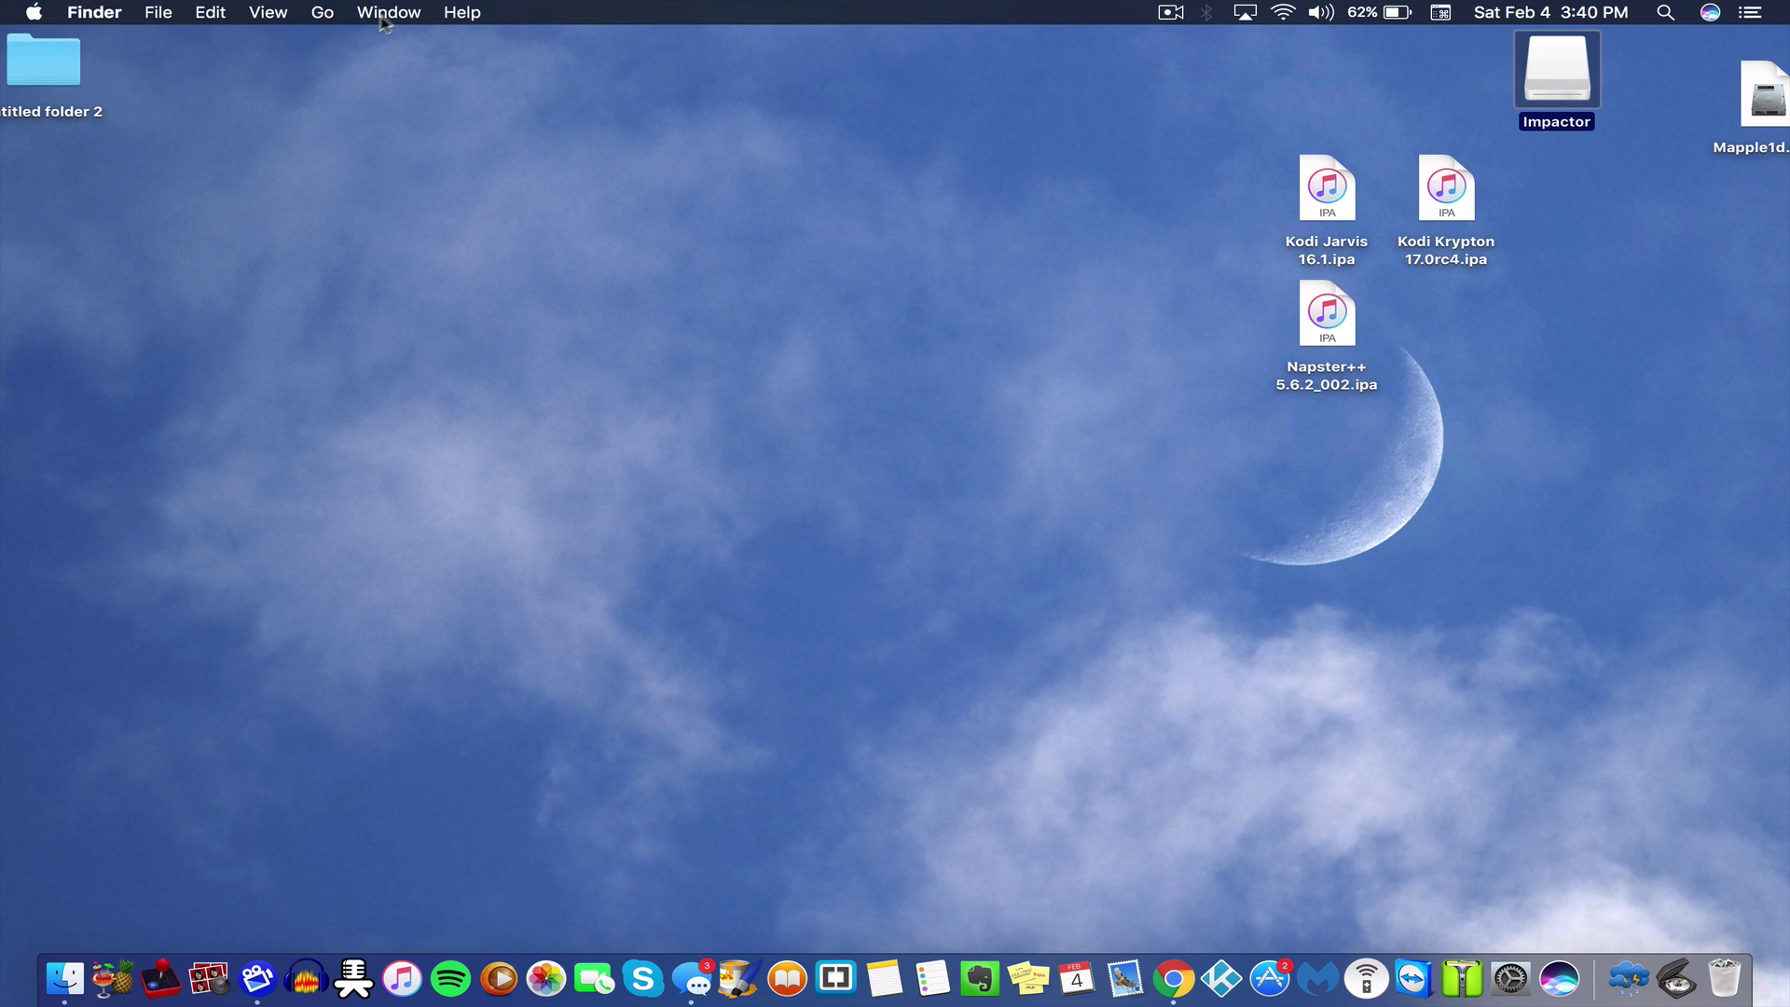
Launch Impactor.app from Finder's Applications folder via the Go menu.
{"action": "left_click", "coordinate": [323, 13]}
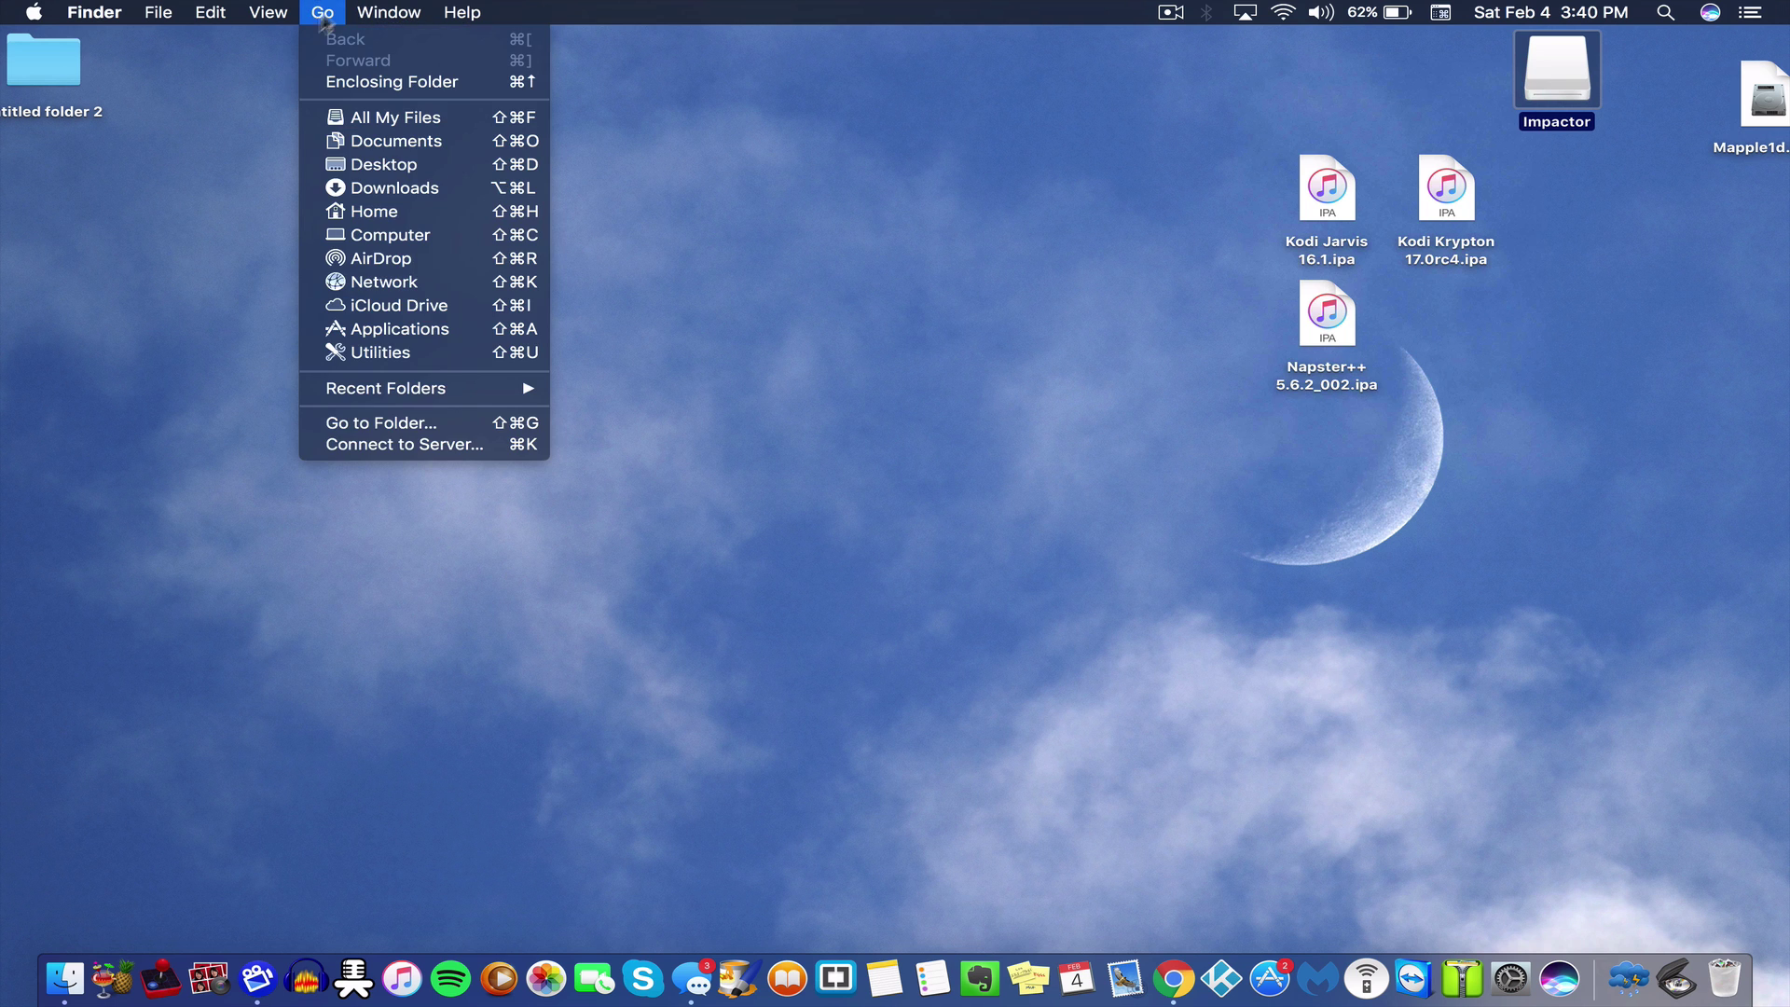
{"action": "left_click", "coordinate": [388, 326]}
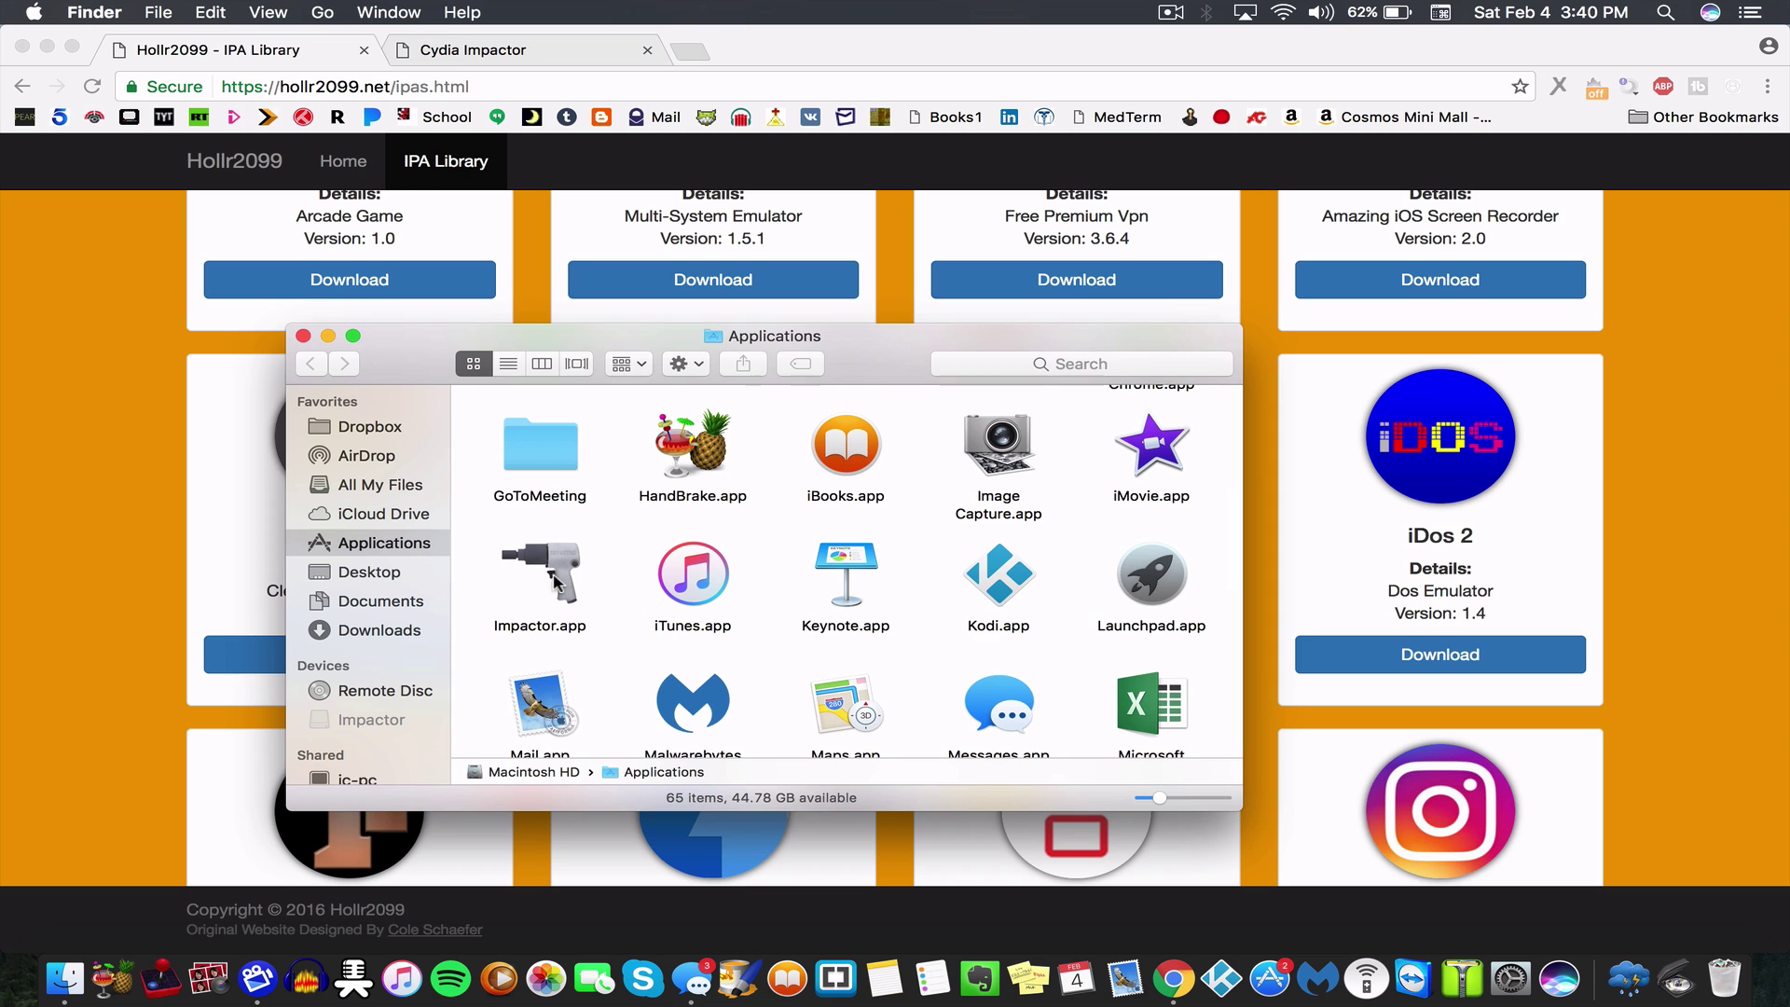
{"action": "left_click", "coordinate": [557, 582]}
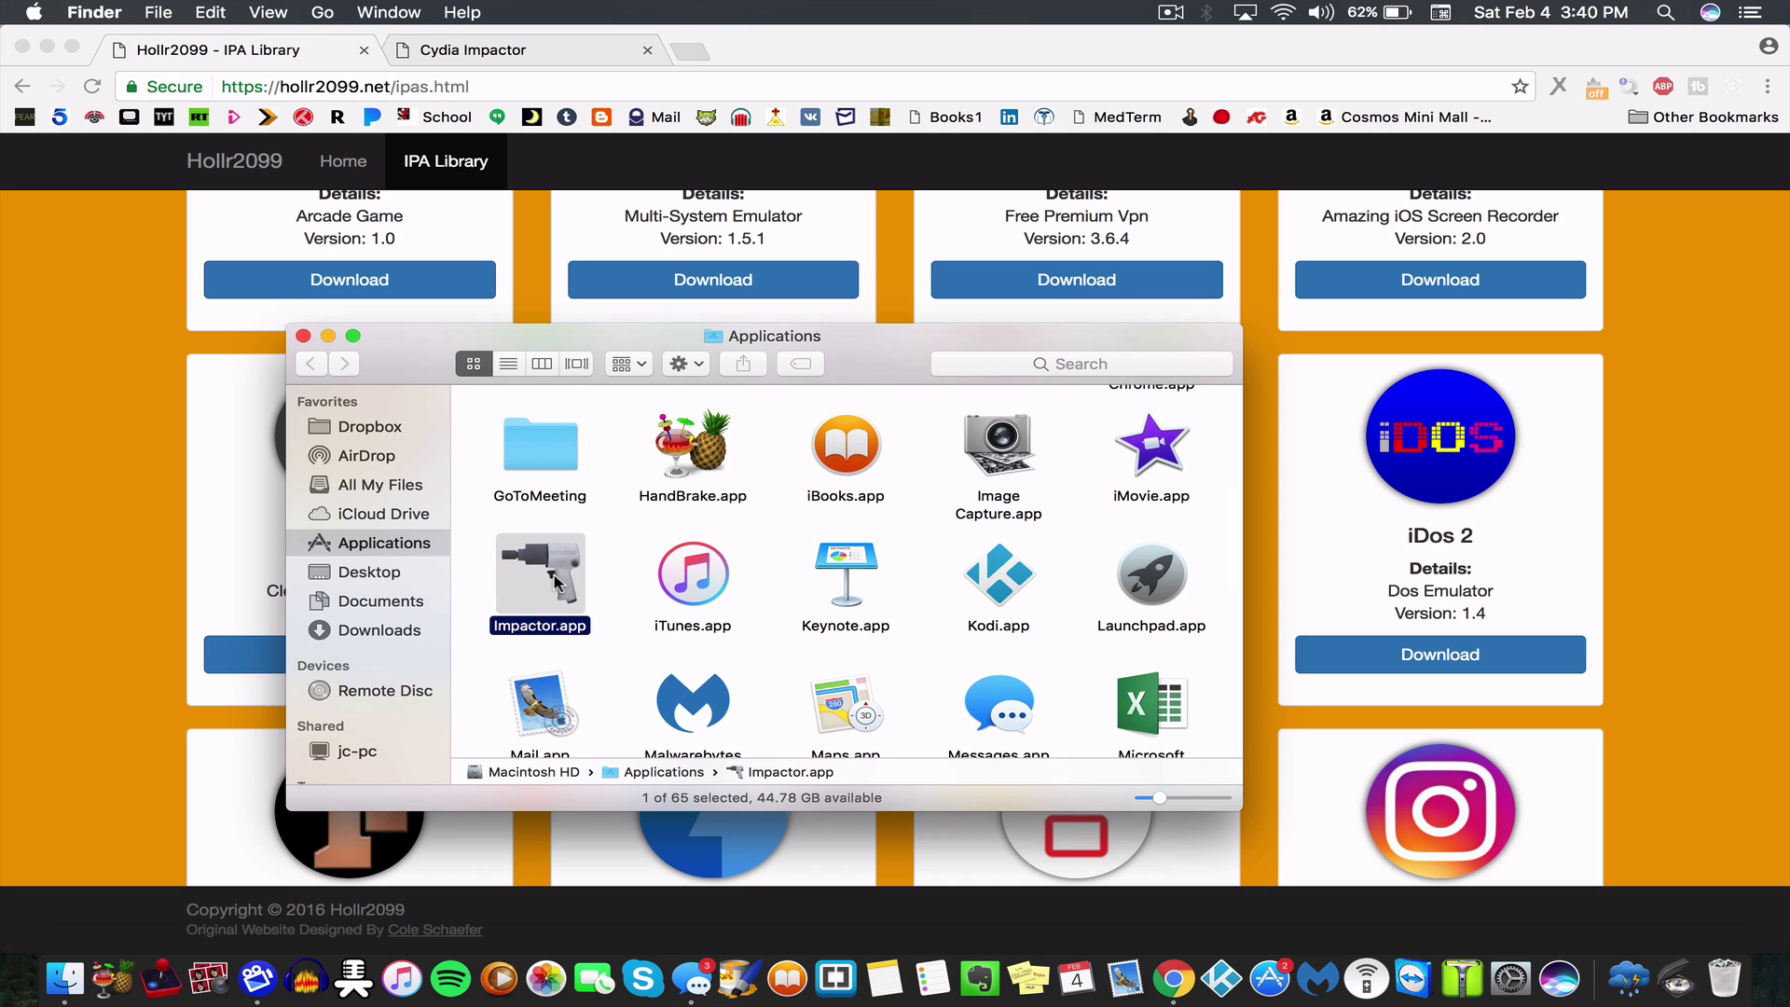
{"action": "double_click", "coordinate": [557, 582]}
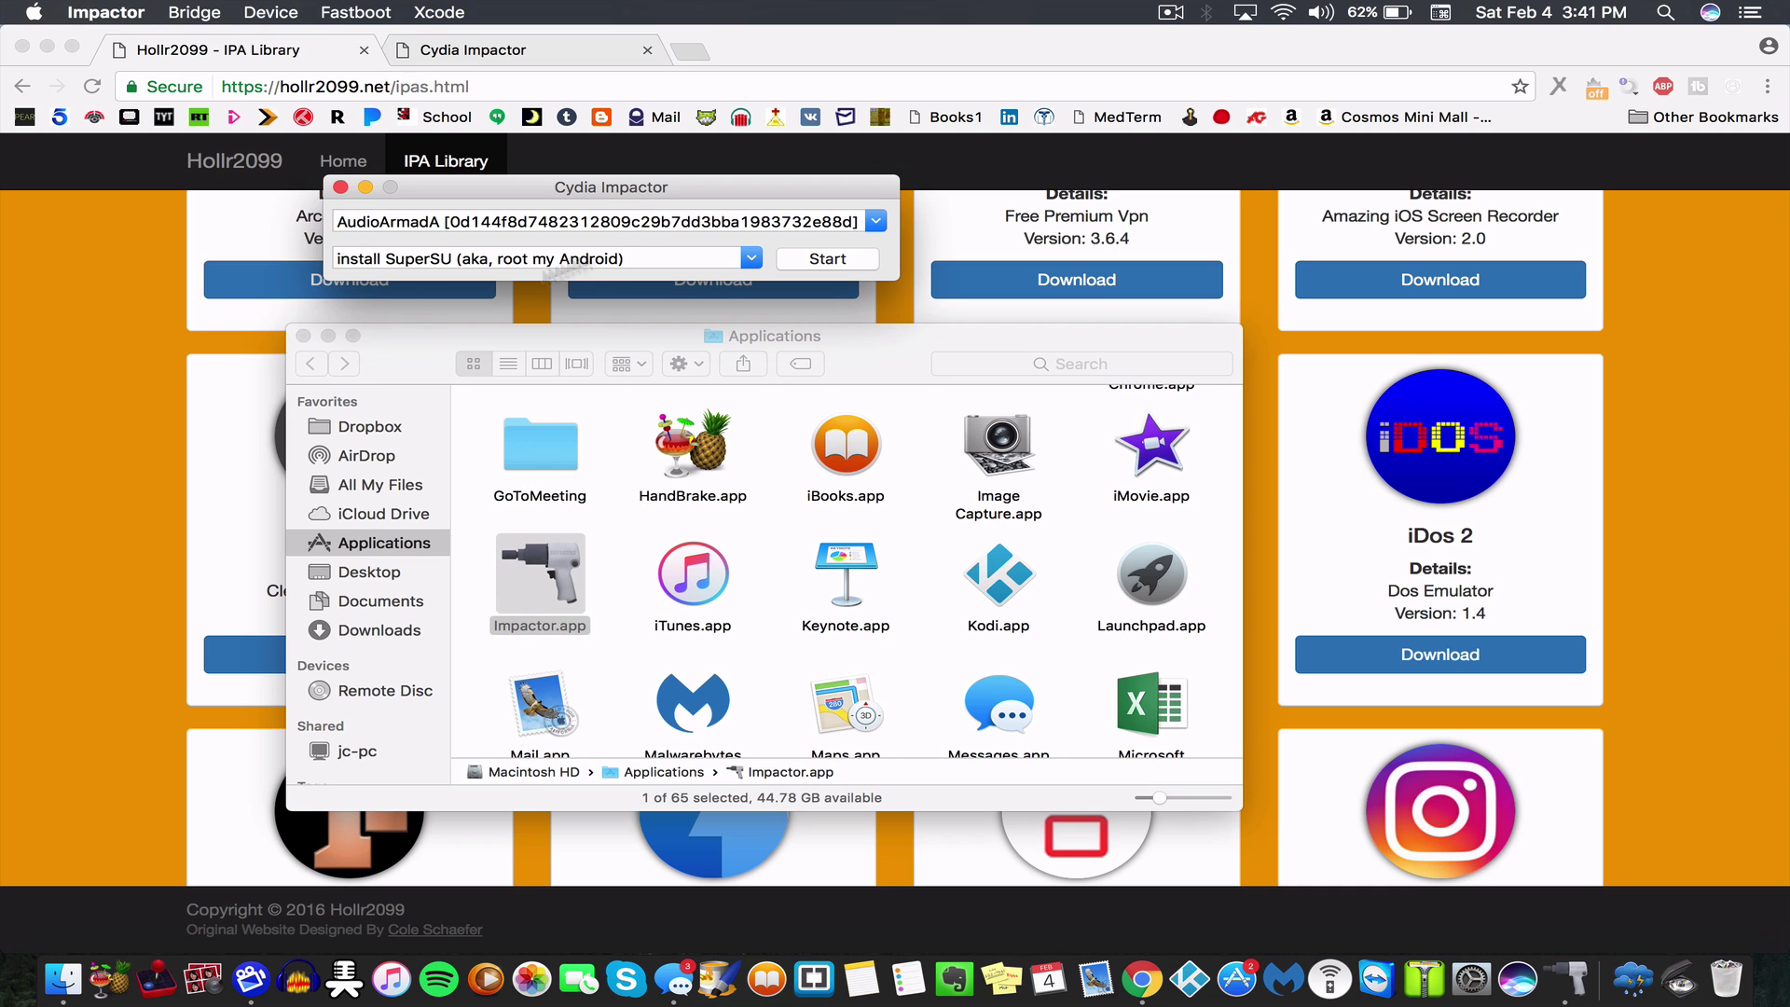
Drop Napster++ 5.6.2_002.ipa from the desktop onto the Cydia Impactor window.
{"action": "left_click", "coordinate": [74, 389]}
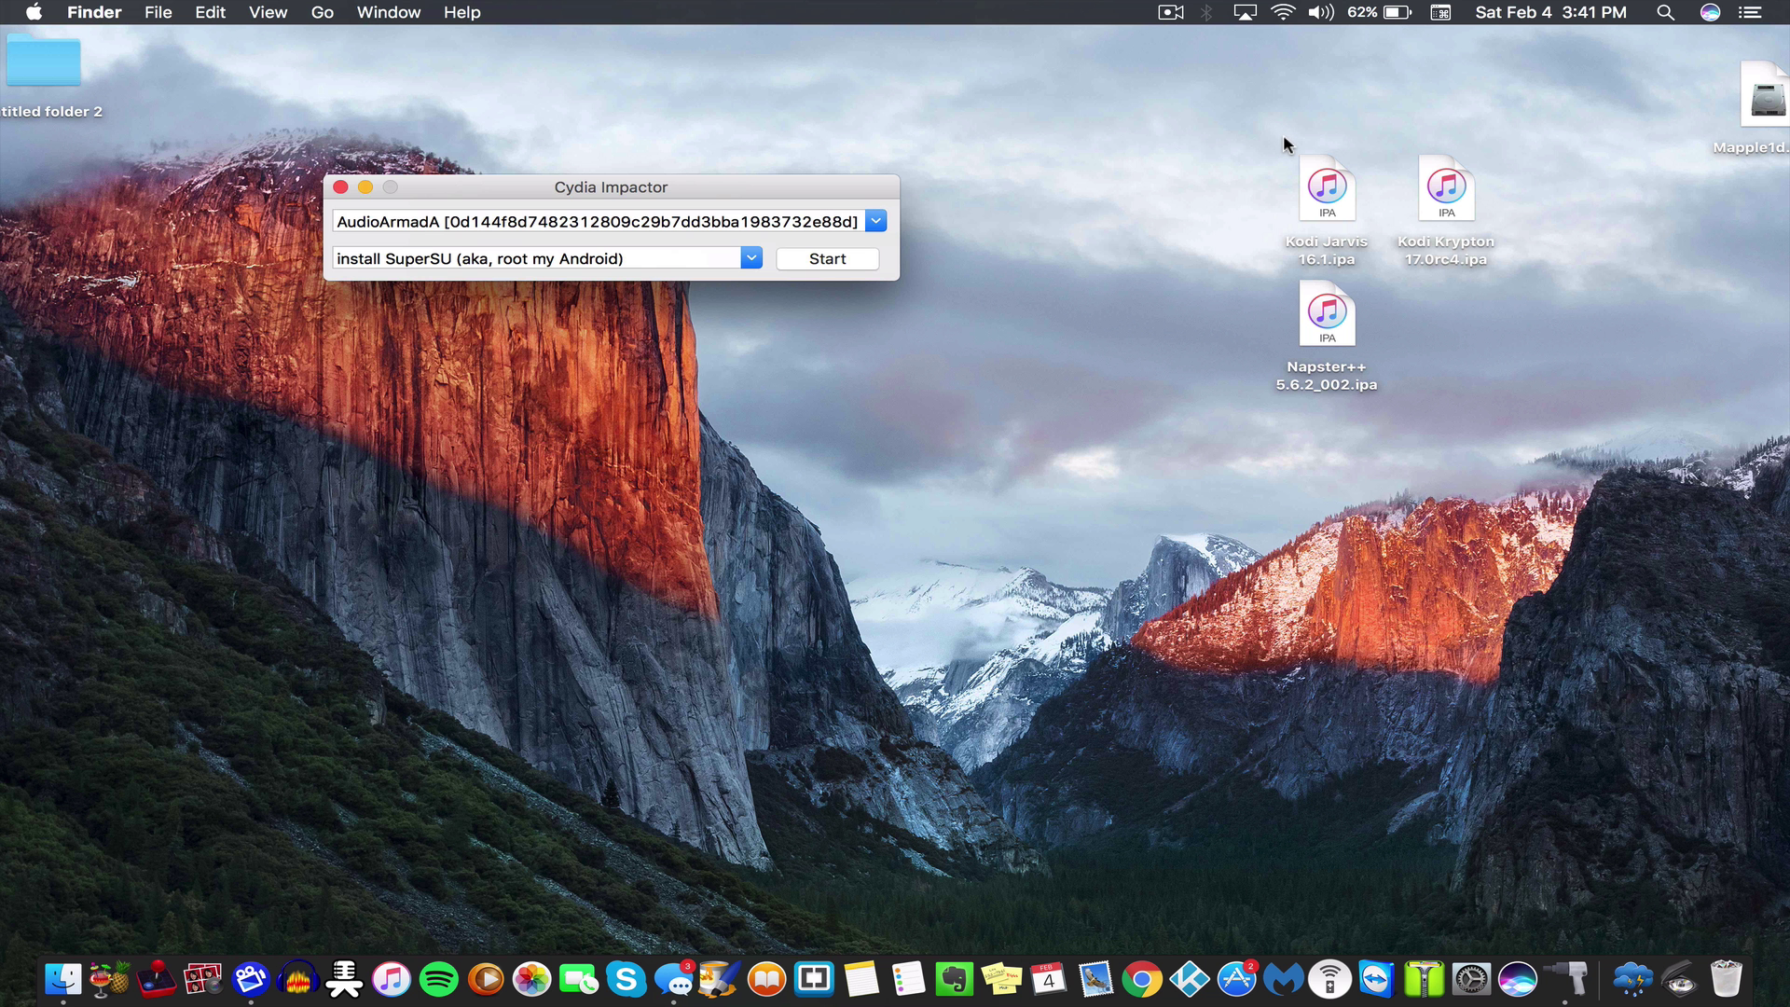
{"action": "left_click", "coordinate": [1329, 302]}
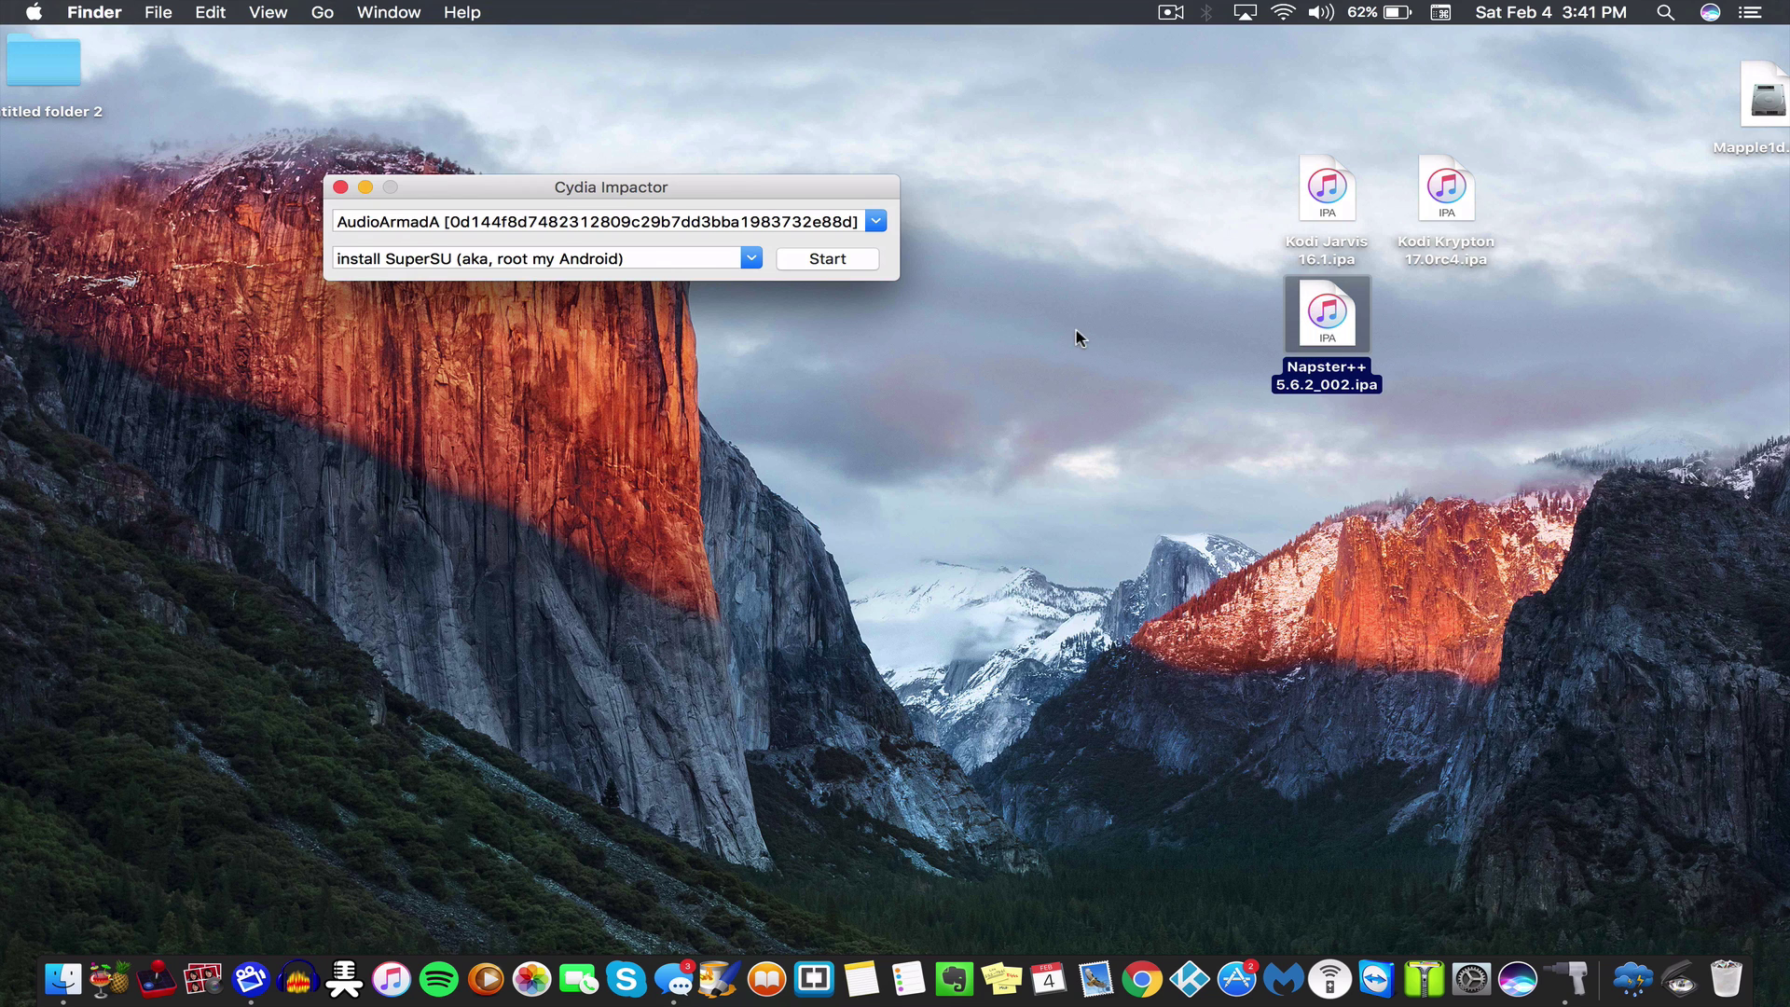
{"action": "left_click_drag", "start_coordinate": [1316, 319], "coordinate": [887, 393]}
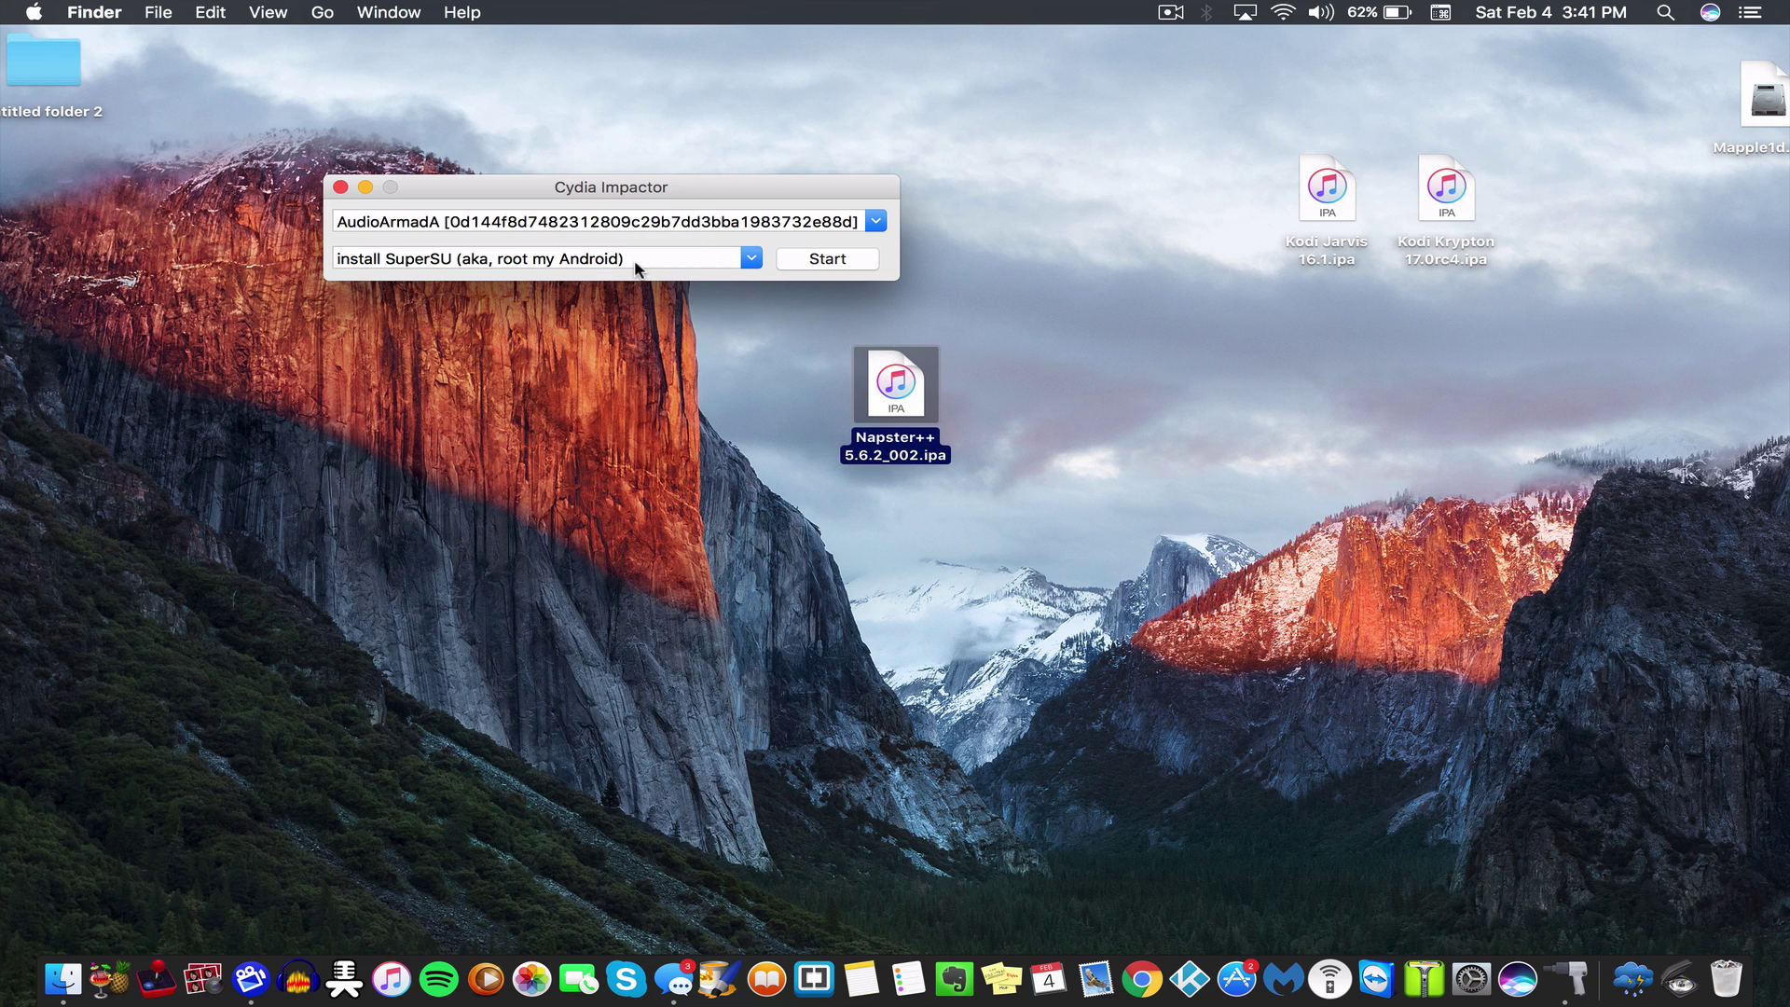
{"action": "left_click_drag", "start_coordinate": [897, 399], "coordinate": [690, 227]}
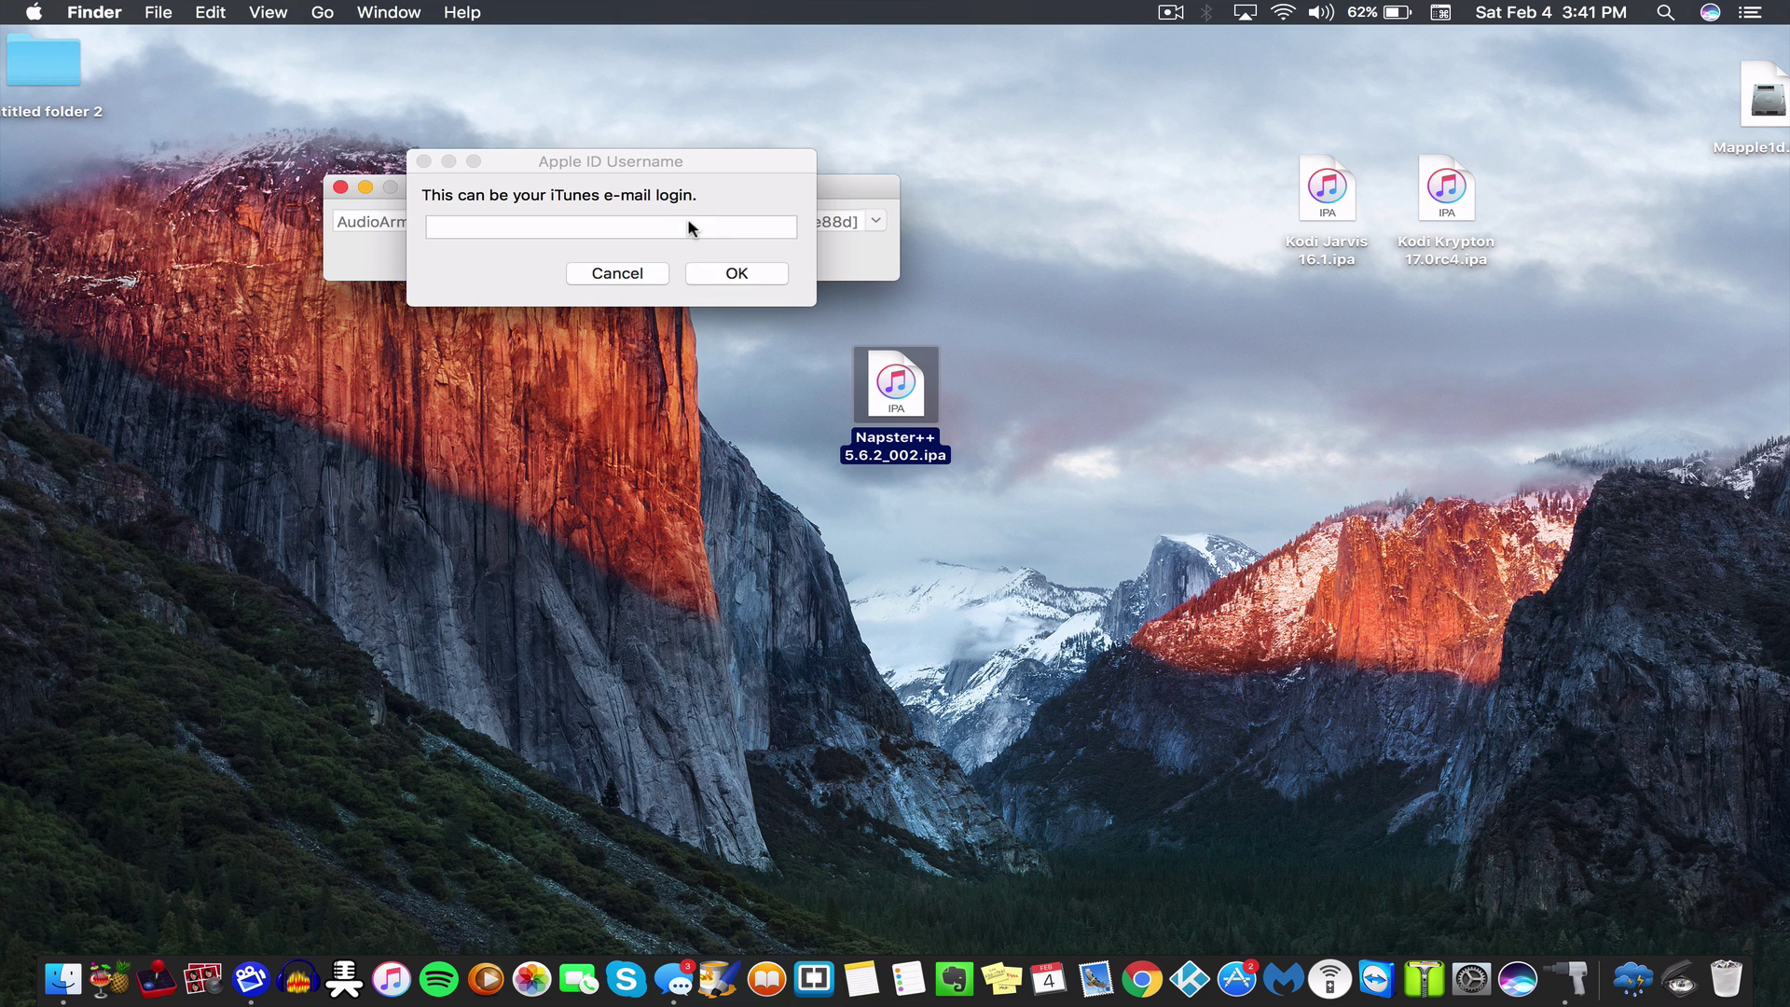